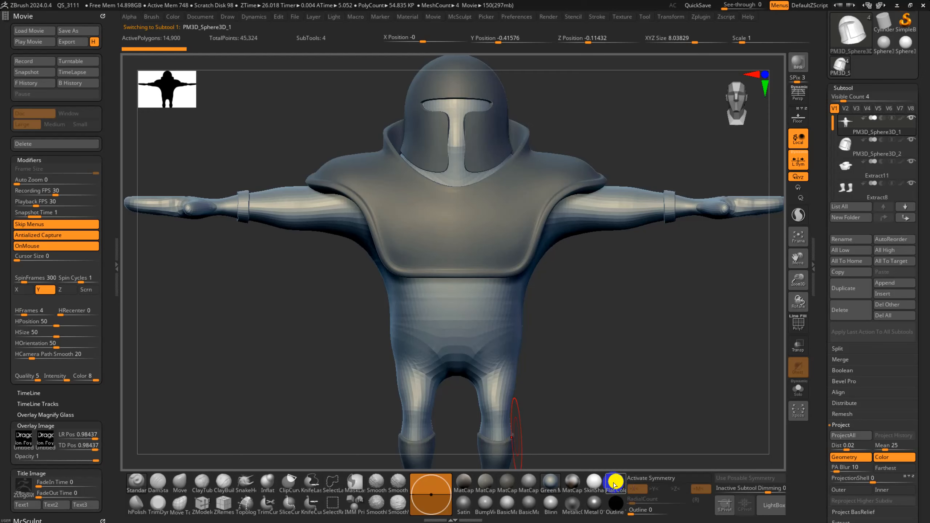
- Apply the SkinShade material to the figure and set Inactive Subtool Dimming to about 0.34
{"action": "left_click", "coordinate": [594, 482]}
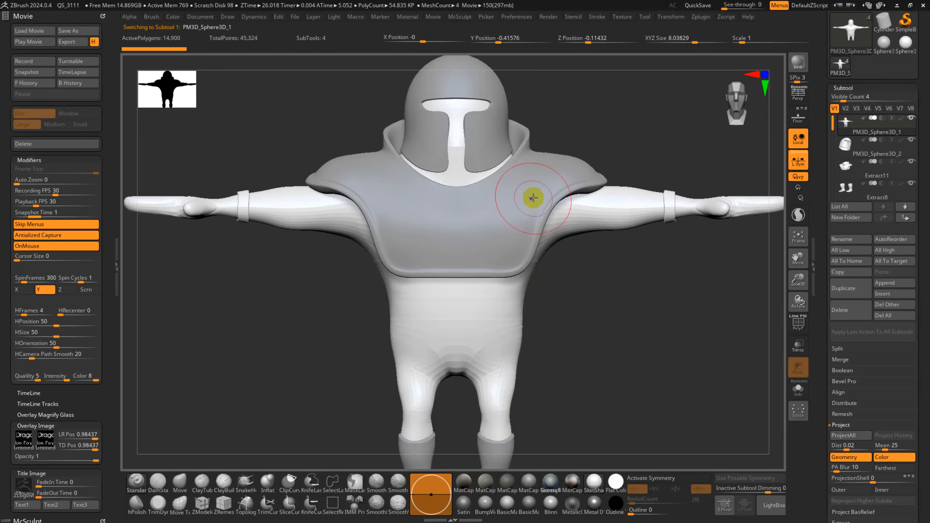
{"action": "left_click_drag", "start_coordinate": [626, 351], "coordinate": [590, 347]}
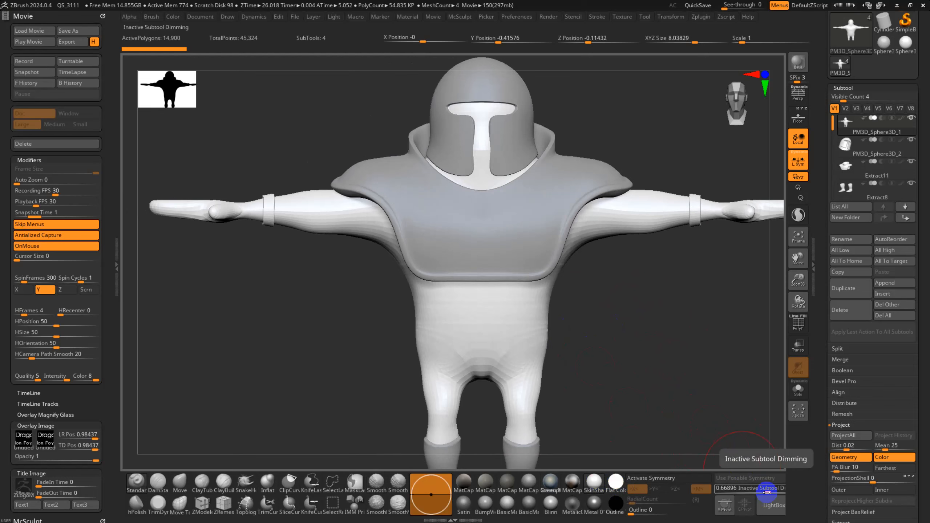
{"action": "left_click_drag", "start_coordinate": [767, 492], "coordinate": [737, 494]}
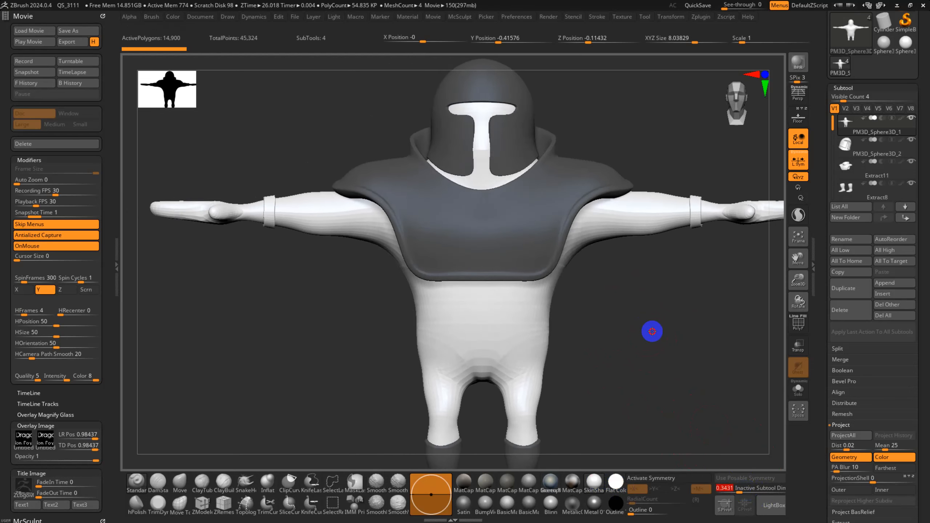
{"action": "left_click_drag", "start_coordinate": [652, 331], "coordinate": [633, 285]}
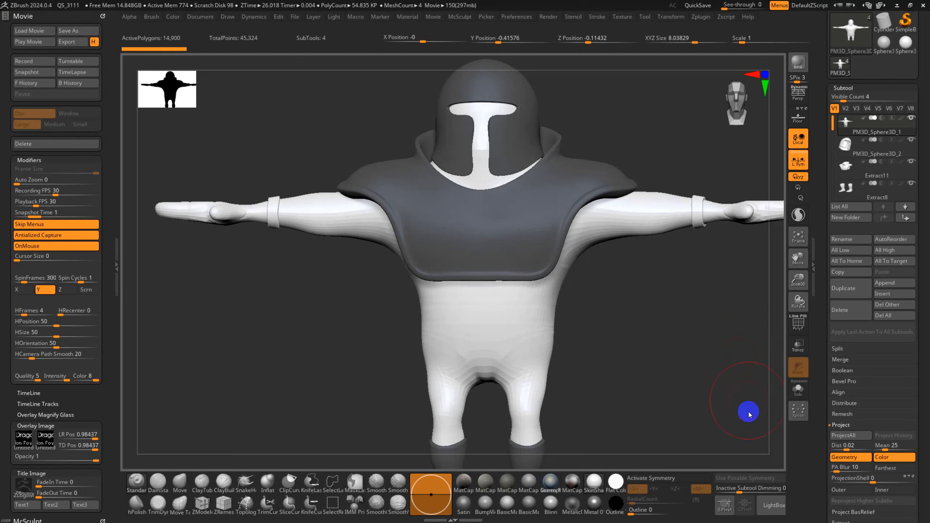
- Set Inactive Subtool Dimming to 1 and view the figure from a slight angle
{"action": "left_click_drag", "start_coordinate": [736, 489], "coordinate": [740, 491]}
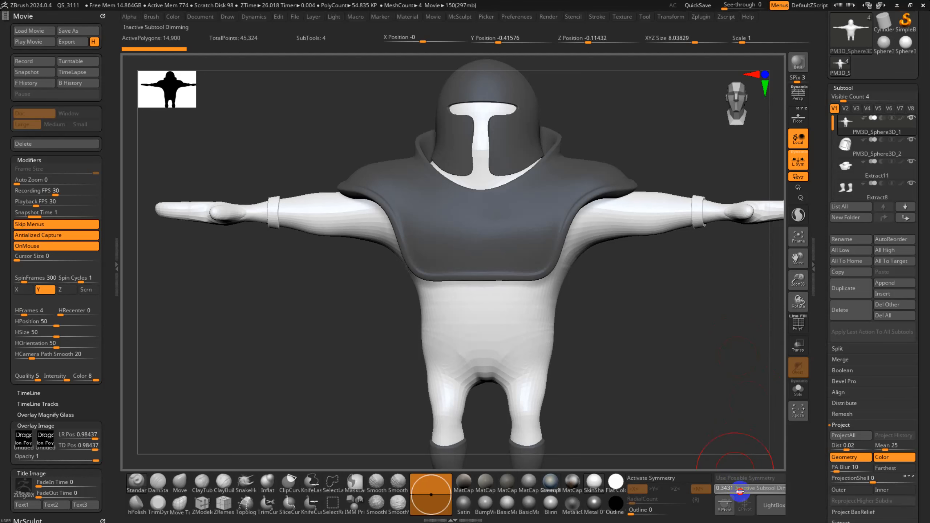
{"action": "left_click_drag", "start_coordinate": [802, 492], "coordinate": [807, 492]}
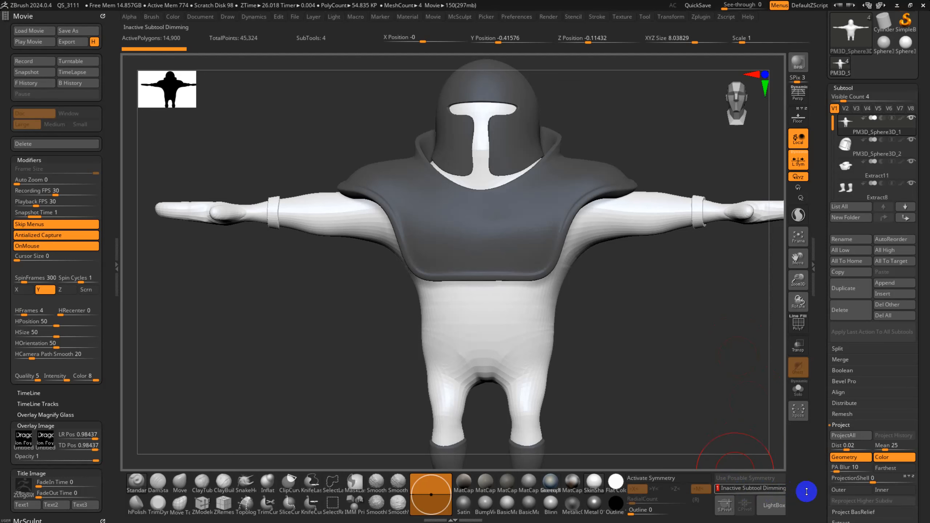
{"action": "left_click_drag", "start_coordinate": [667, 355], "coordinate": [674, 354]}
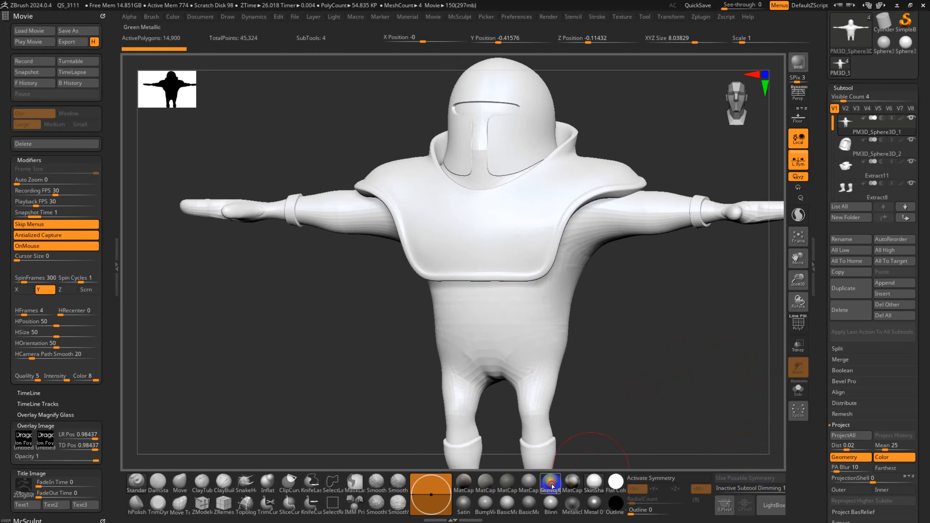
- Switch the figure to the grey-blue MatCap material and set Inactive Subtool Dimming to about 0.57
{"action": "left_click", "coordinate": [529, 482]}
{"action": "left_click", "coordinate": [759, 492]}
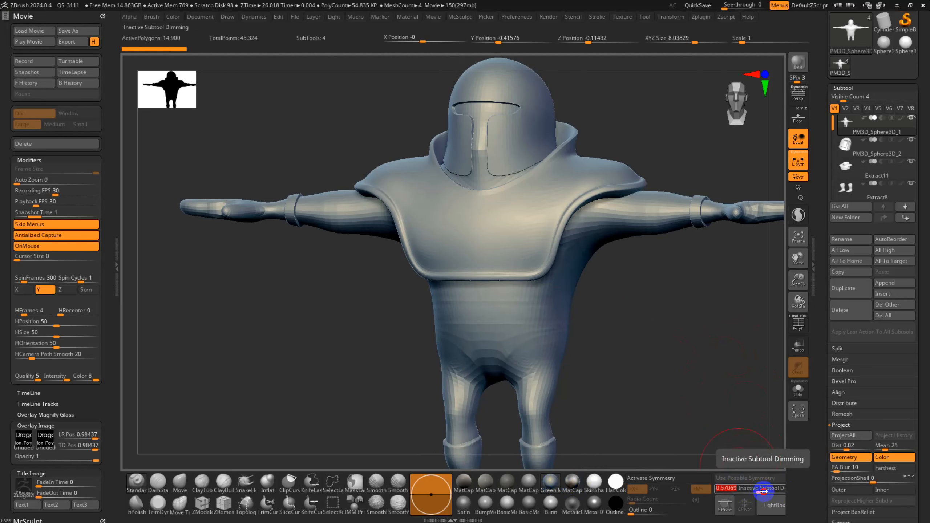
- Set Inactive Subtool Dimming to 1 in the Edit preferences
{"action": "left_click", "coordinate": [517, 16]}
{"action": "scroll", "coordinate": [580, 279], "scroll_direction": "down", "scroll_amount": 2}
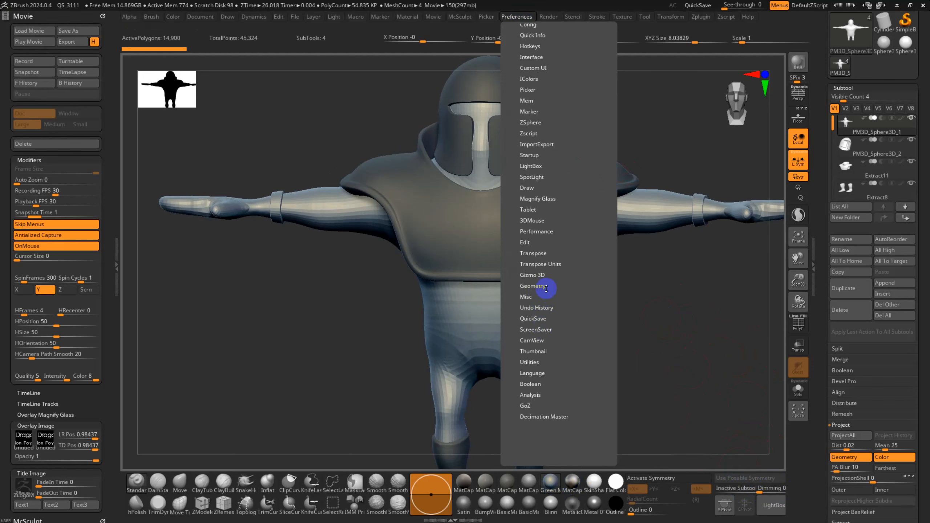
{"action": "left_click", "coordinate": [531, 231]}
{"action": "left_click", "coordinate": [531, 232]}
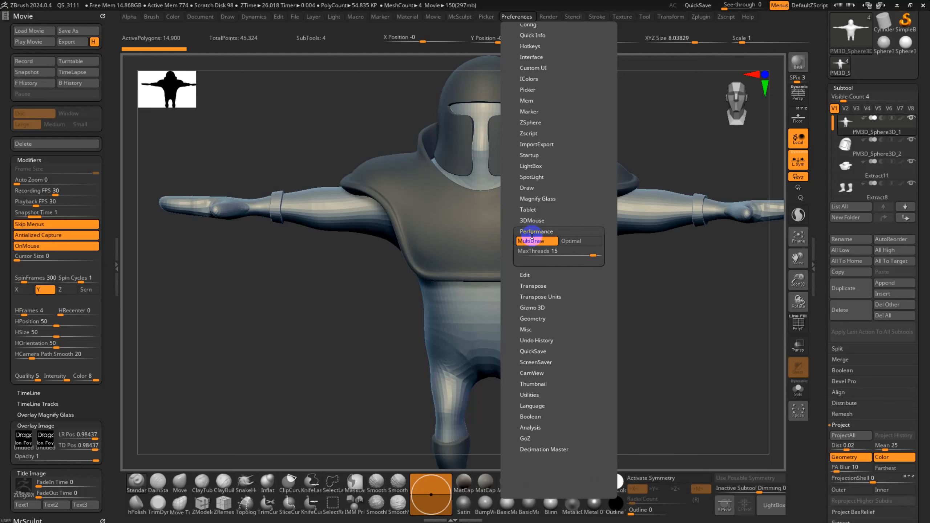
{"action": "left_click", "coordinate": [527, 243]}
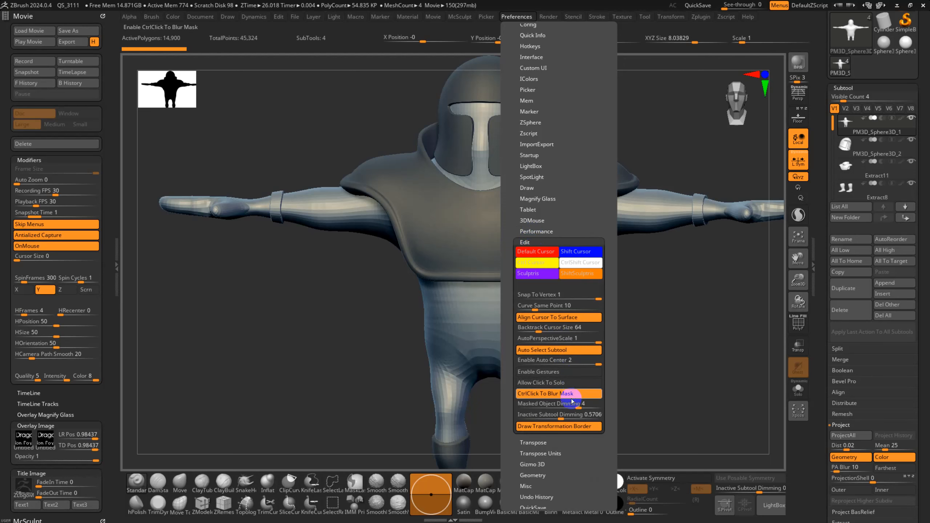
{"action": "mouse_move", "coordinate": [536, 415]}
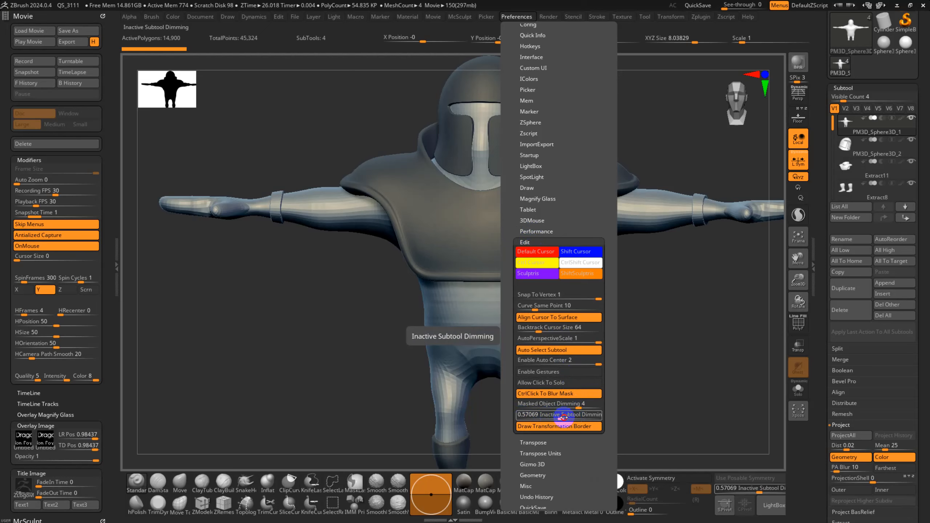
{"action": "left_click_drag", "start_coordinate": [564, 418], "coordinate": [598, 415]}
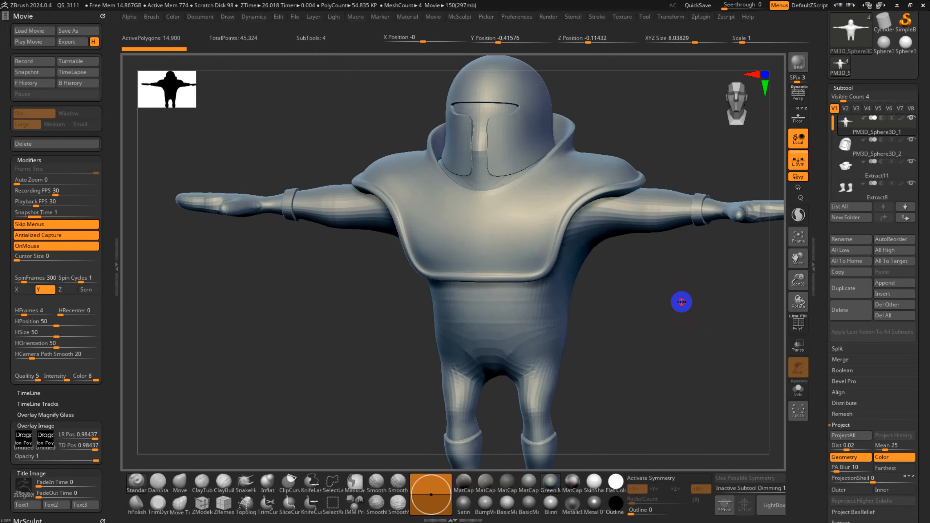
- Set Inactive Subtool Dimming to 0 and frame the whole figure from the front
{"action": "right_click_drag", "start_coordinate": [647, 363], "coordinate": [642, 353], "text": "ctrl"}
{"action": "left_click_drag", "start_coordinate": [785, 488], "coordinate": [716, 488]}
{"action": "left_click_drag", "start_coordinate": [712, 396], "coordinate": [675, 367]}
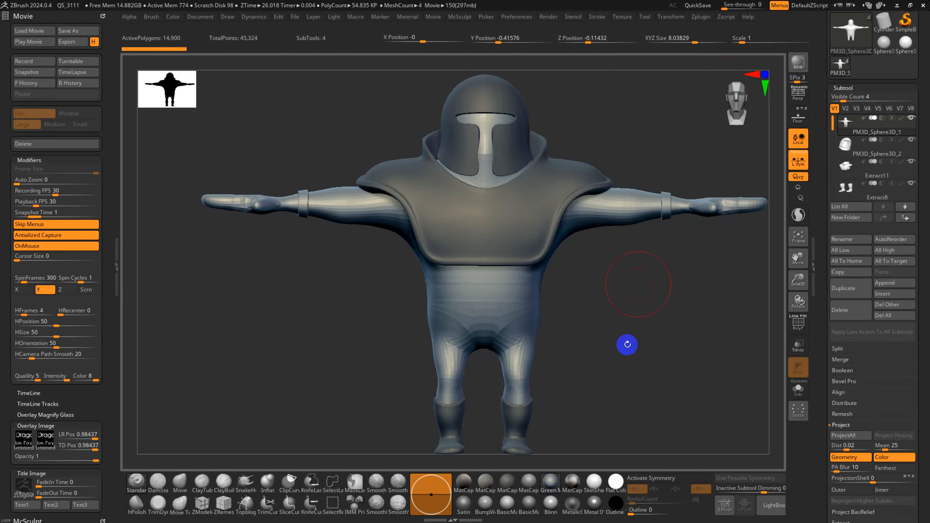
{"action": "mouse_move", "coordinate": [641, 345]}
{"action": "left_mouse_down"}
{"action": "mouse_move", "coordinate": [634, 336]}
{"action": "mouse_move", "coordinate": [642, 336]}
{"action": "left_mouse_up"}
{"action": "left_click_drag", "start_coordinate": [620, 299], "coordinate": [634, 300], "text": "alt"}
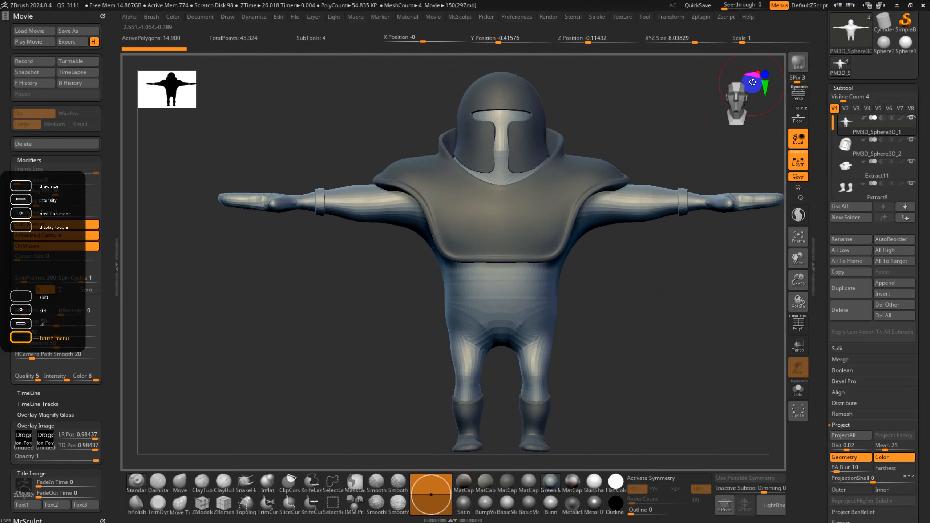
- Render the figure with Best Preview Render and examine the active subtool's polyframe
{"action": "left_click", "coordinate": [800, 67]}
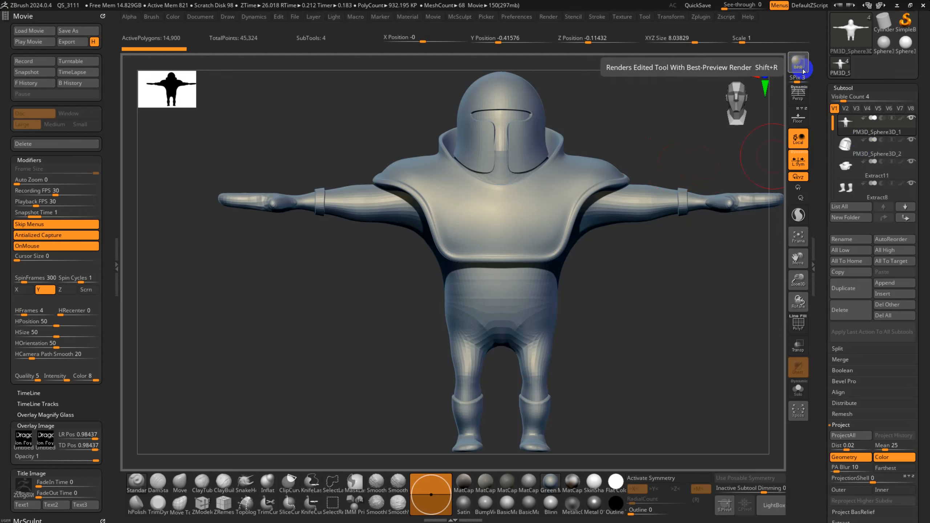
{"action": "left_click_drag", "start_coordinate": [745, 198], "coordinate": [646, 312]}
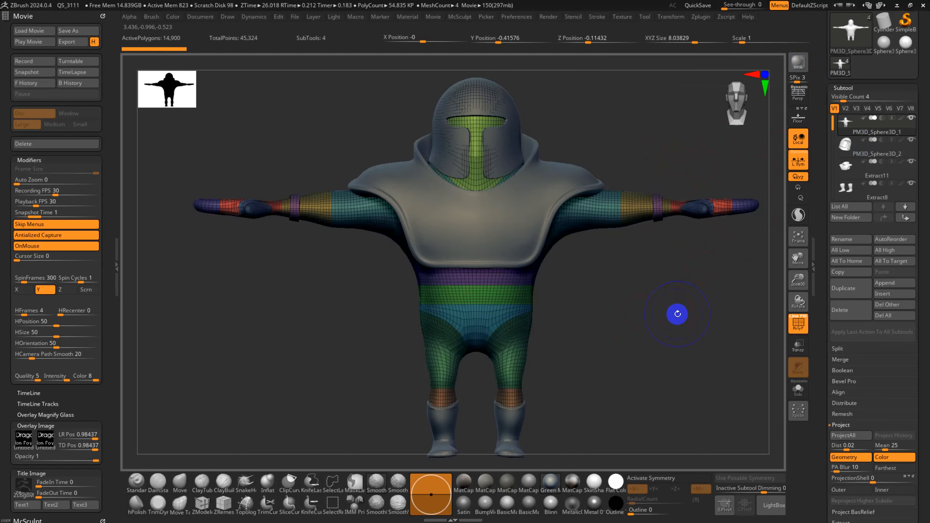
{"action": "left_click_drag", "start_coordinate": [665, 309], "coordinate": [627, 302]}
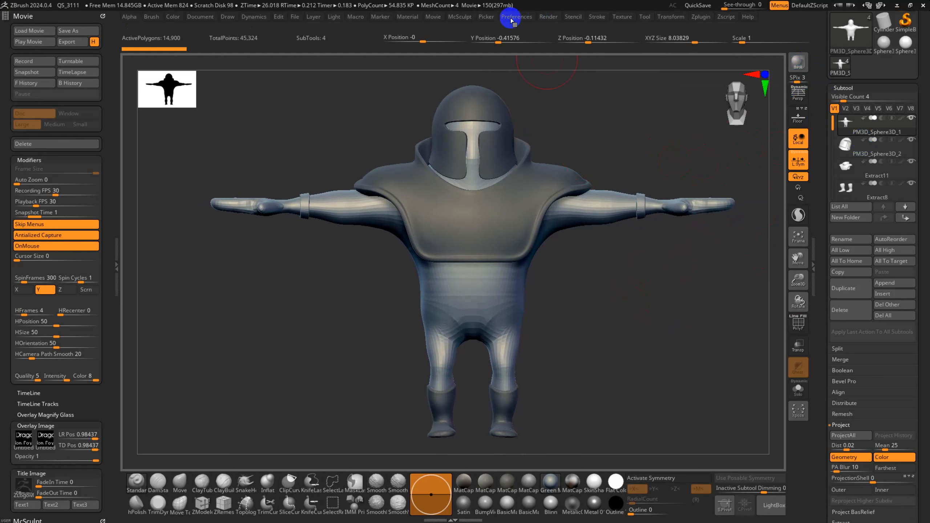
- Turn off Shadows in the Render Properties
{"action": "left_click", "coordinate": [526, 19]}
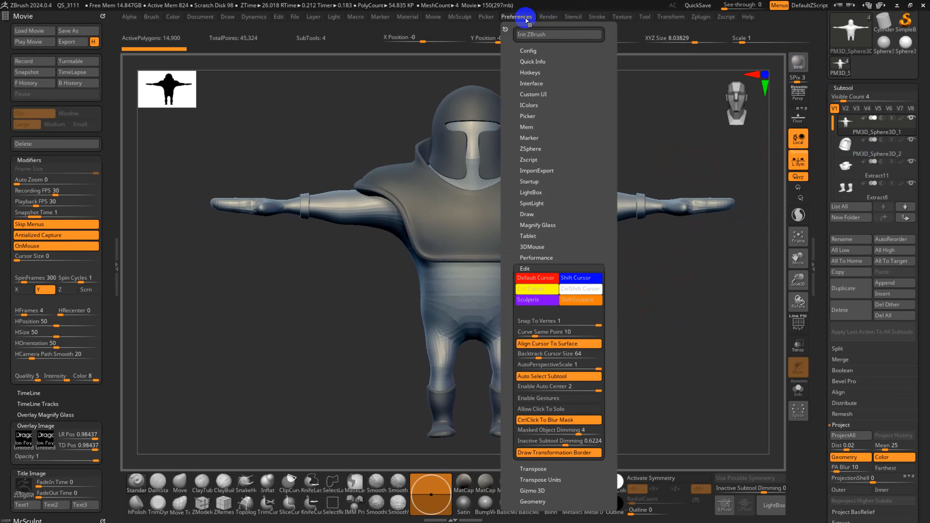
{"action": "left_click", "coordinate": [549, 18]}
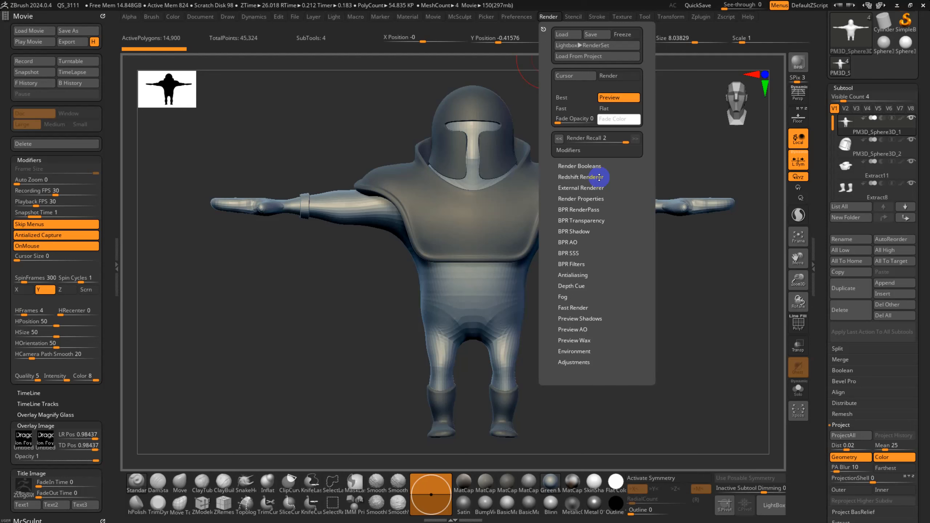
{"action": "left_click", "coordinate": [589, 199]}
{"action": "left_click", "coordinate": [578, 285]}
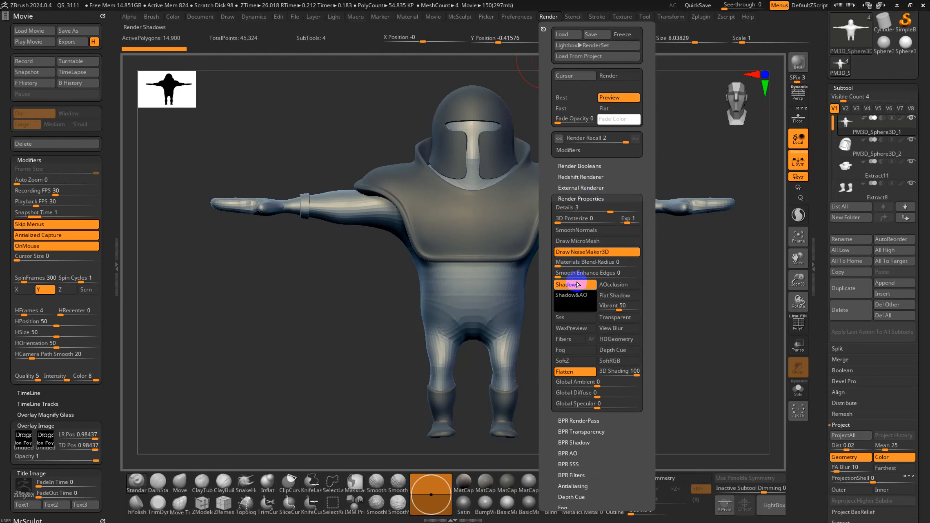
{"action": "left_click", "coordinate": [576, 286]}
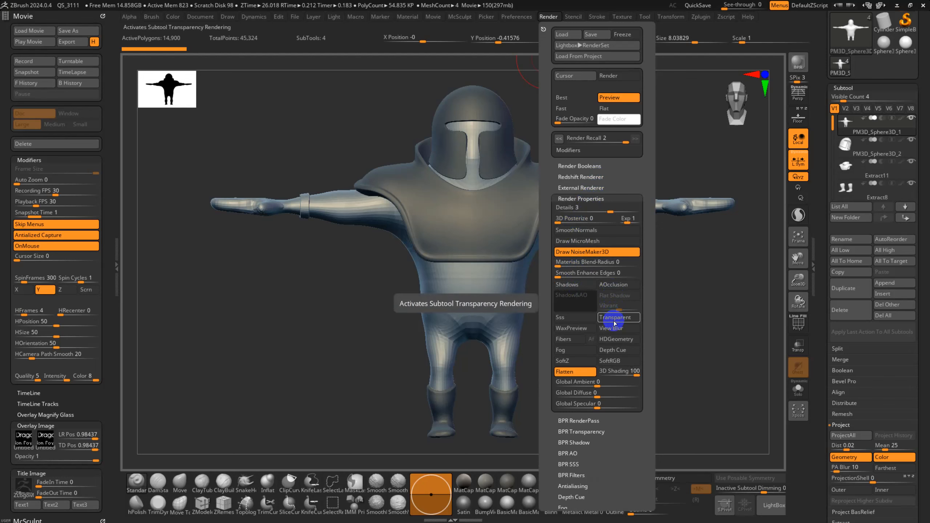
- Enable SoftRGB and SoftZ in the Render Properties and read the description of Depth Cue
{"action": "left_click", "coordinate": [611, 362]}
{"action": "left_click", "coordinate": [564, 362]}
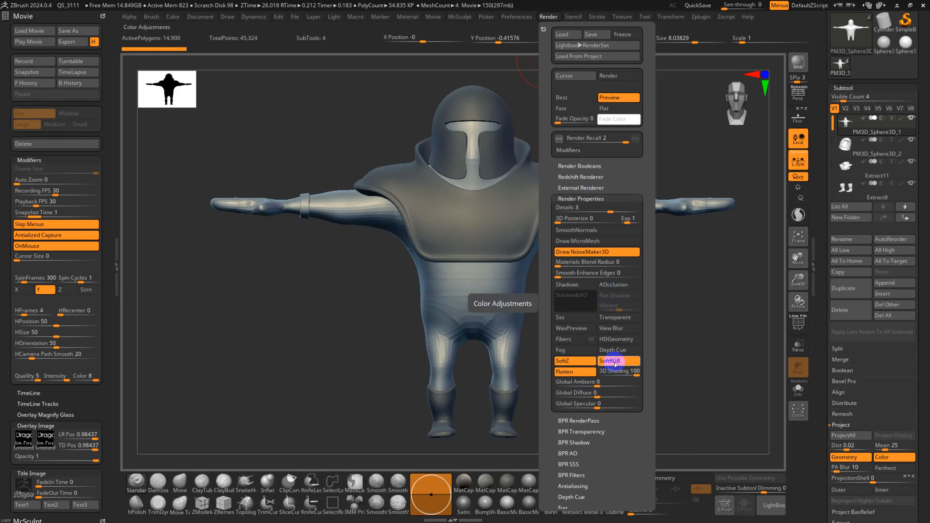
{"action": "key", "text": "ctrl"}
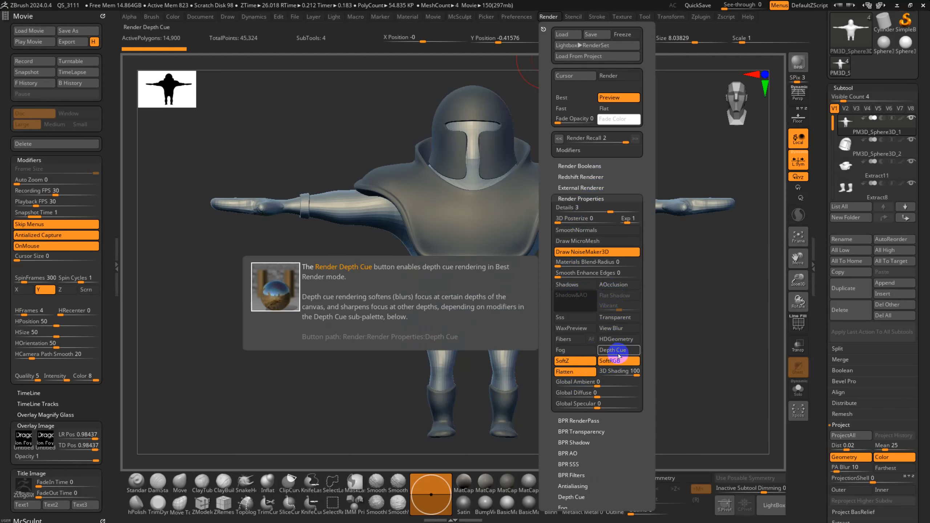
{"action": "right_click_drag", "start_coordinate": [636, 312], "coordinate": [630, 316], "text": "ctrl"}
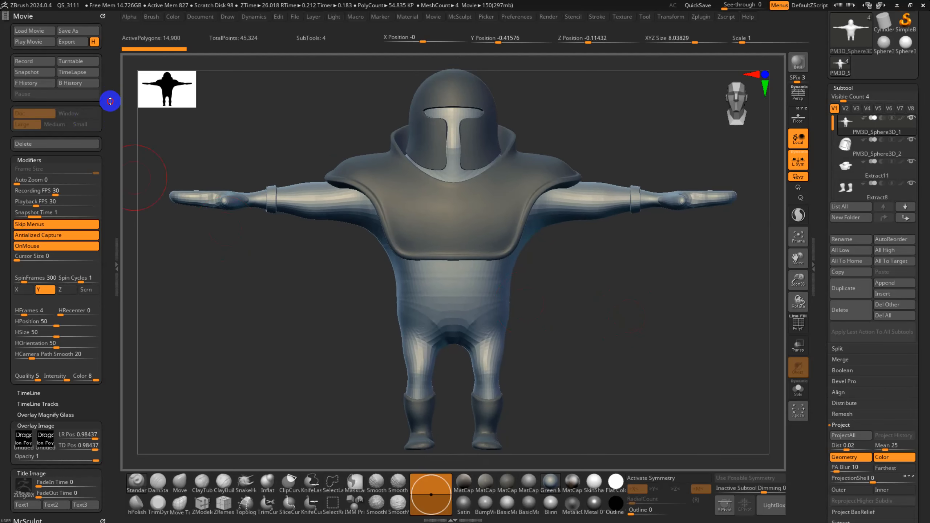
- Delete the recorded movie without saving it
{"action": "left_click", "coordinate": [68, 144]}
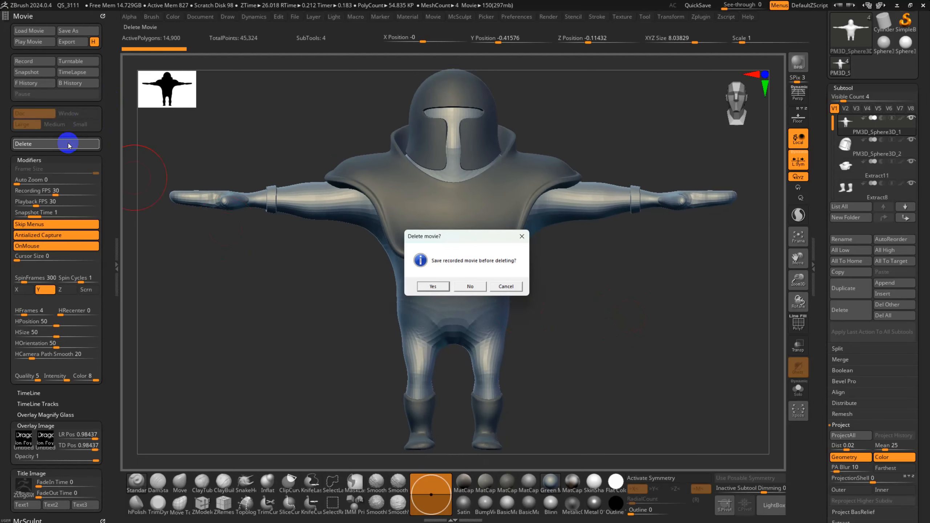
{"action": "left_click", "coordinate": [471, 287]}
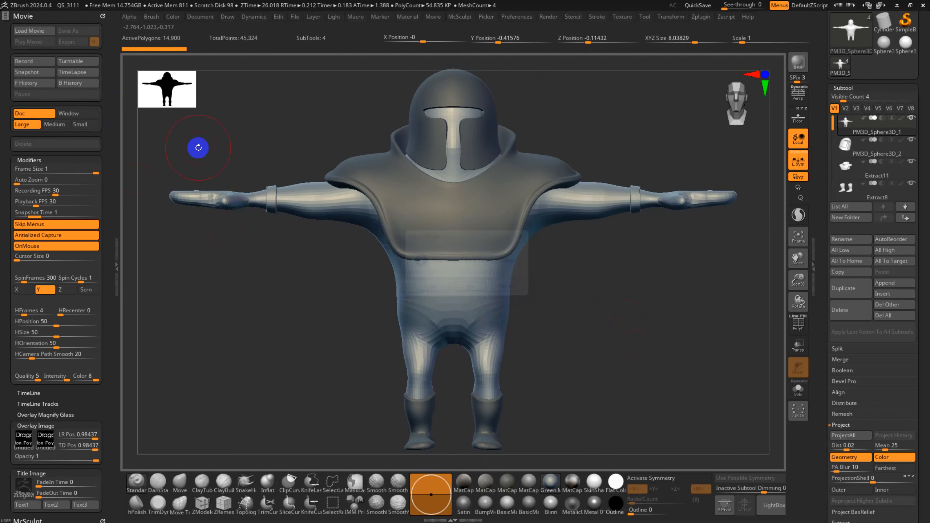
- Turn on perspective from the side view and render the figure with Best Preview Render
{"action": "left_click", "coordinate": [800, 66]}
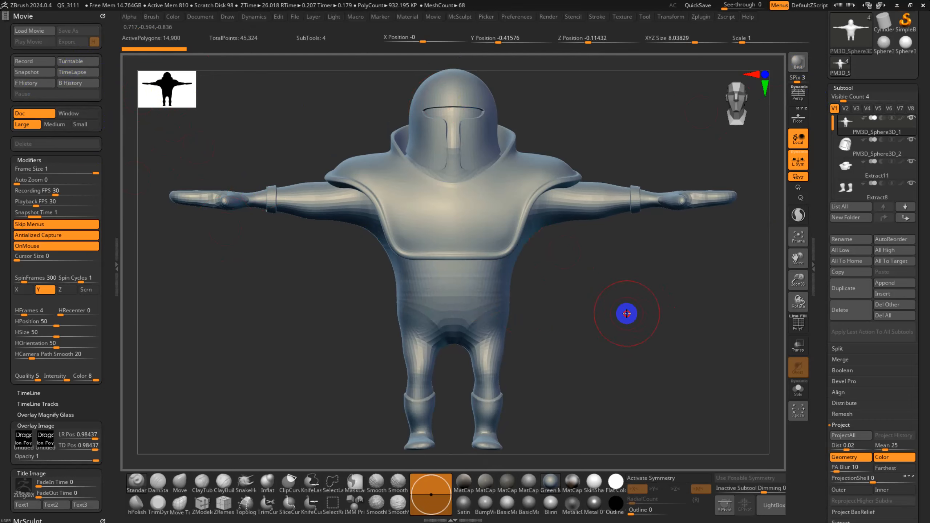
{"action": "mouse_move", "coordinate": [627, 313]}
{"action": "left_mouse_down"}
{"action": "mouse_move", "coordinate": [618, 314]}
{"action": "mouse_move", "coordinate": [698, 301]}
{"action": "left_mouse_up"}
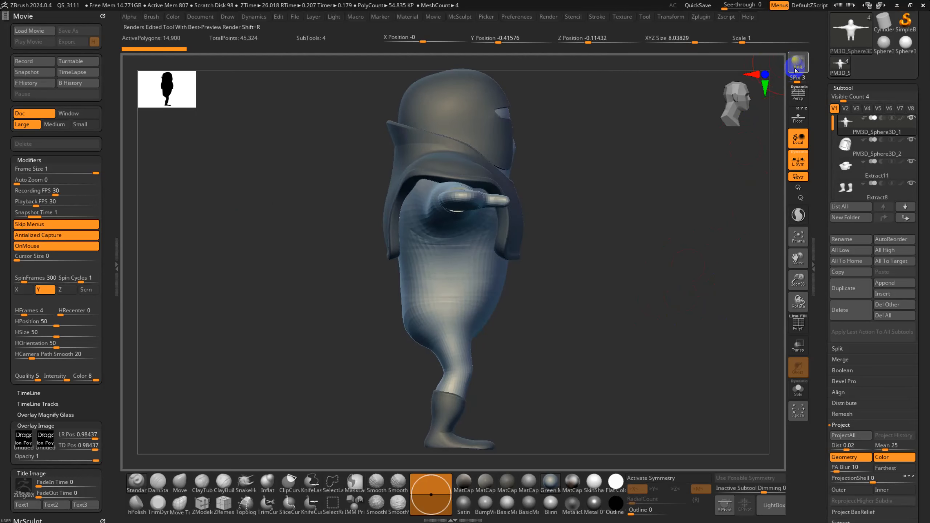
{"action": "left_click", "coordinate": [799, 94]}
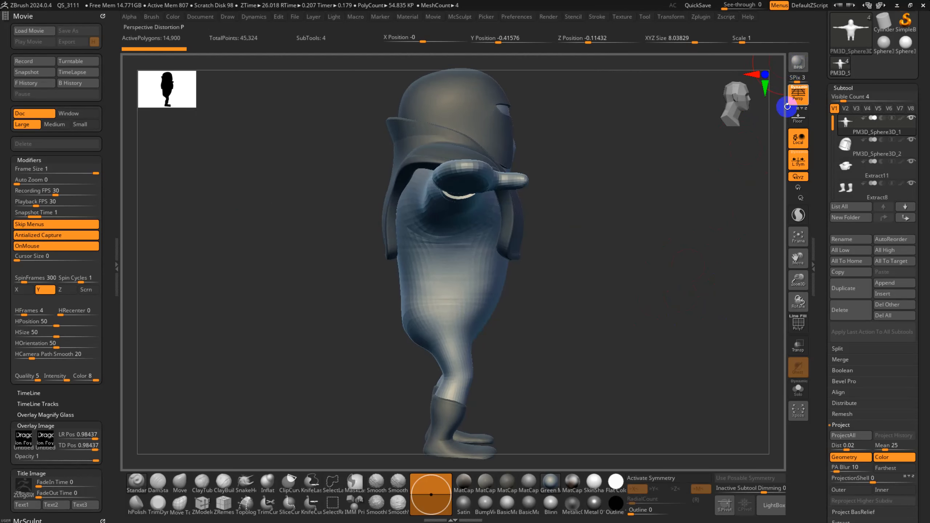
{"action": "left_click", "coordinate": [807, 63]}
- Record a turntable of the rendered figure, abort it partway, and discard the movie without saving
{"action": "left_click", "coordinate": [77, 61]}
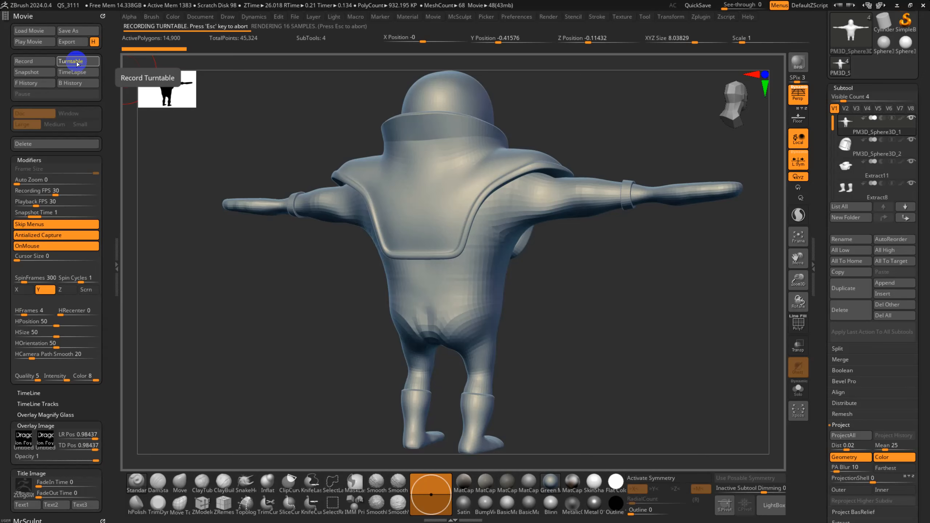
{"action": "key", "text": "Escape"}
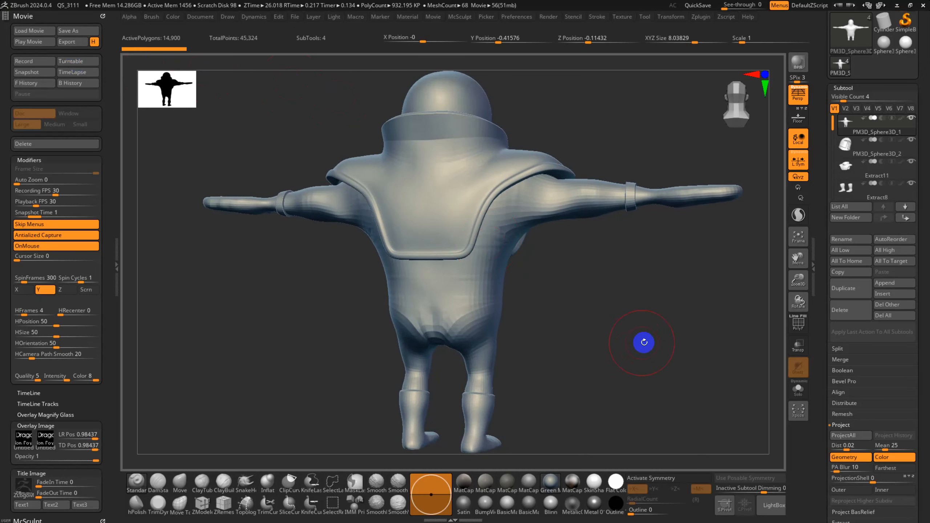
{"action": "left_click_drag", "start_coordinate": [645, 342], "coordinate": [607, 304]}
{"action": "left_click", "coordinate": [88, 143]}
{"action": "left_click", "coordinate": [476, 285]}
- Enable Occlusion in the Preview AO render settings
{"action": "left_click", "coordinate": [548, 16]}
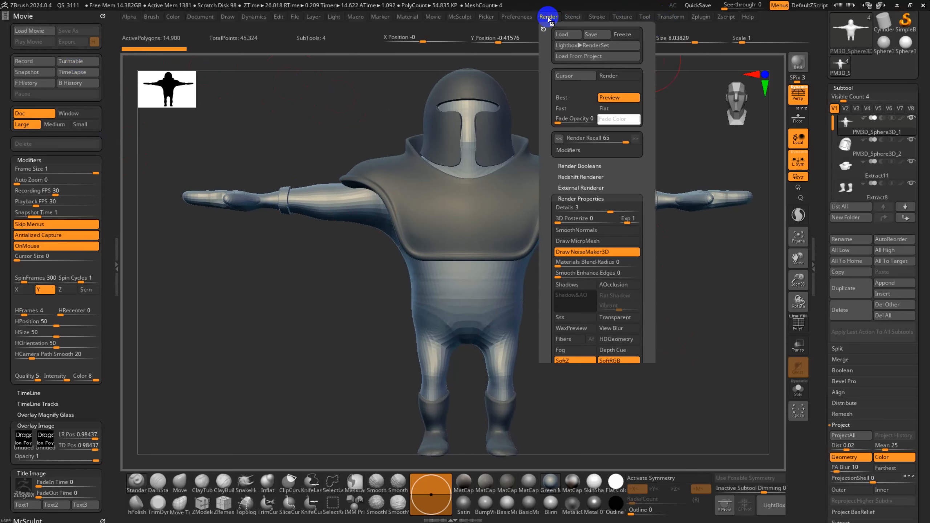
{"action": "left_click_drag", "start_coordinate": [644, 465], "coordinate": [638, 393]}
{"action": "left_click", "coordinate": [579, 381]}
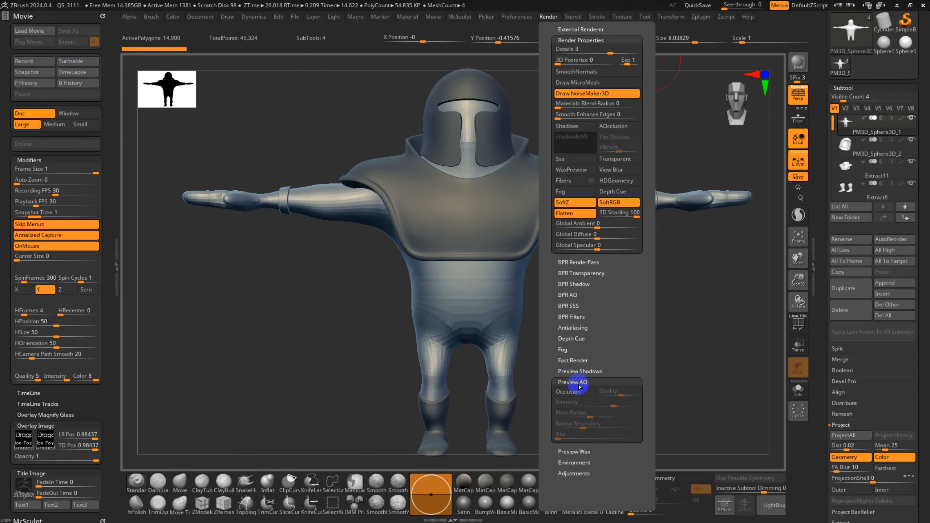
{"action": "left_click", "coordinate": [577, 392]}
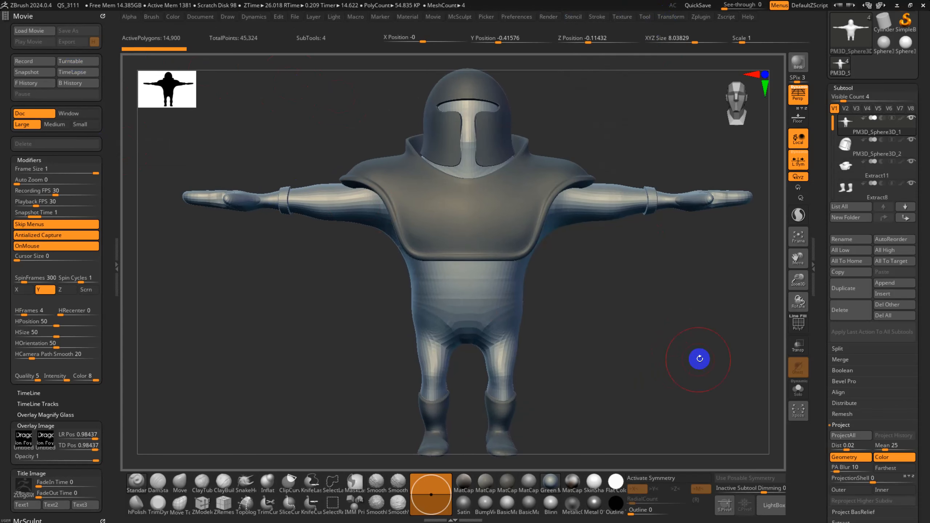
{"action": "left_click_drag", "start_coordinate": [691, 355], "coordinate": [680, 357], "text": "shift"}
{"action": "key", "text": "shift+f"}
{"action": "key", "text": "shift+f"}
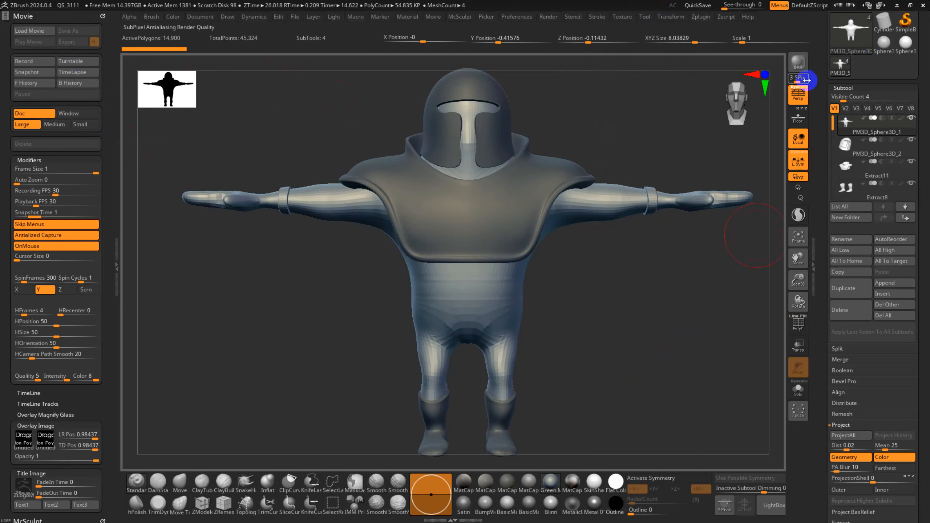
{"action": "left_click_drag", "start_coordinate": [821, 88], "coordinate": [820, 166]}
- Try to open the QuickSave project QS_3124
{"action": "key", "text": "comma"}
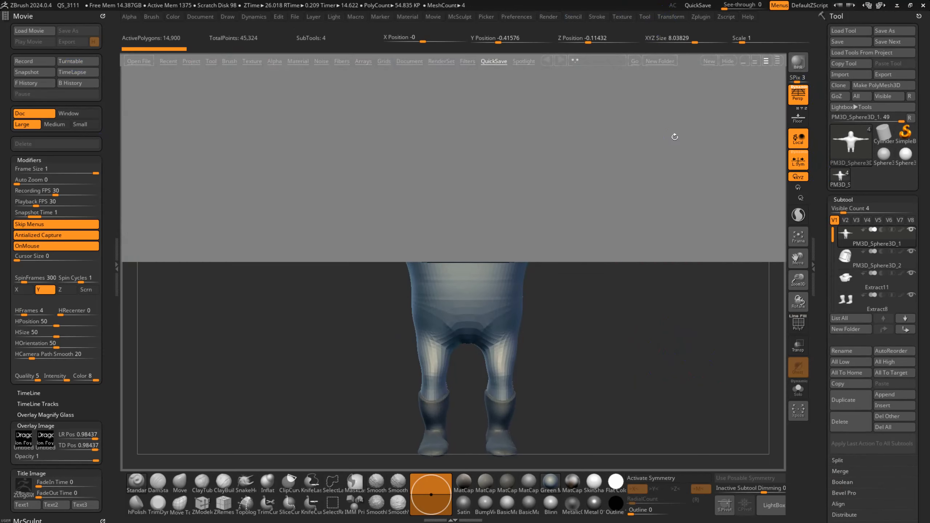
{"action": "left_click_drag", "start_coordinate": [668, 260], "coordinate": [526, 228]}
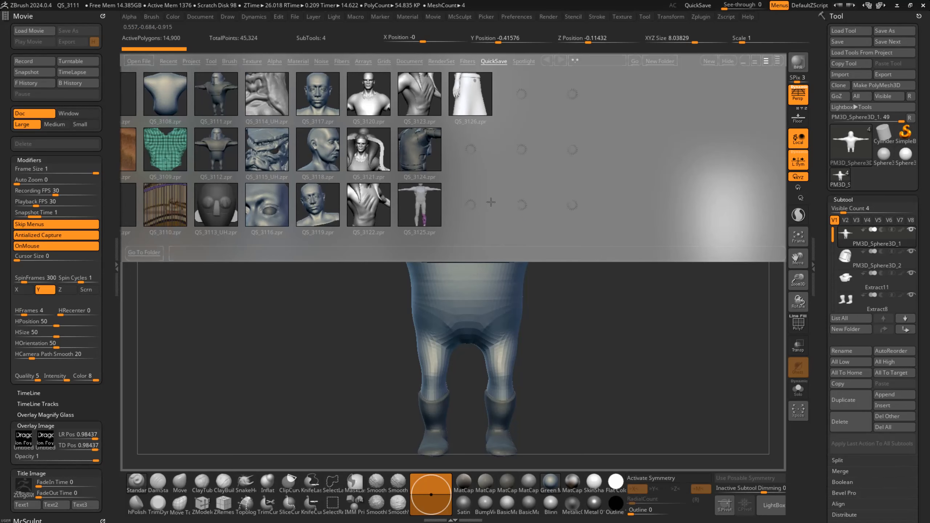
{"action": "left_click", "coordinate": [430, 153]}
{"action": "double_click", "coordinate": [422, 152]}
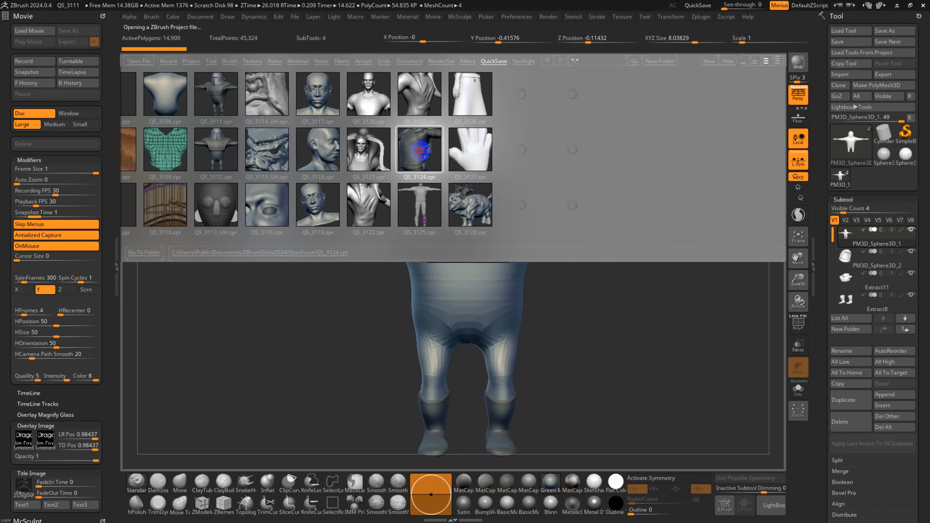
{"action": "left_click", "coordinate": [535, 288]}
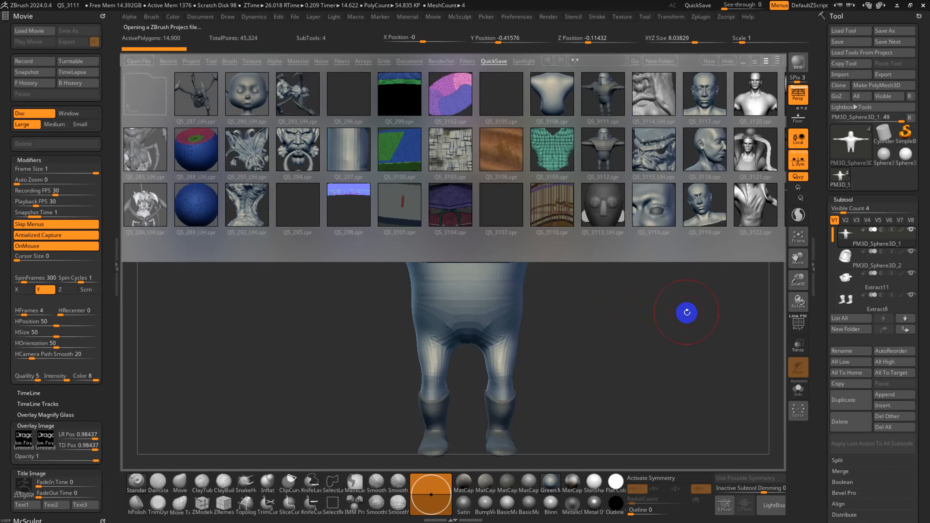
- Open the creature project QS_3128 from the QuickSave files
{"action": "left_click_drag", "start_coordinate": [689, 246], "coordinate": [493, 229]}
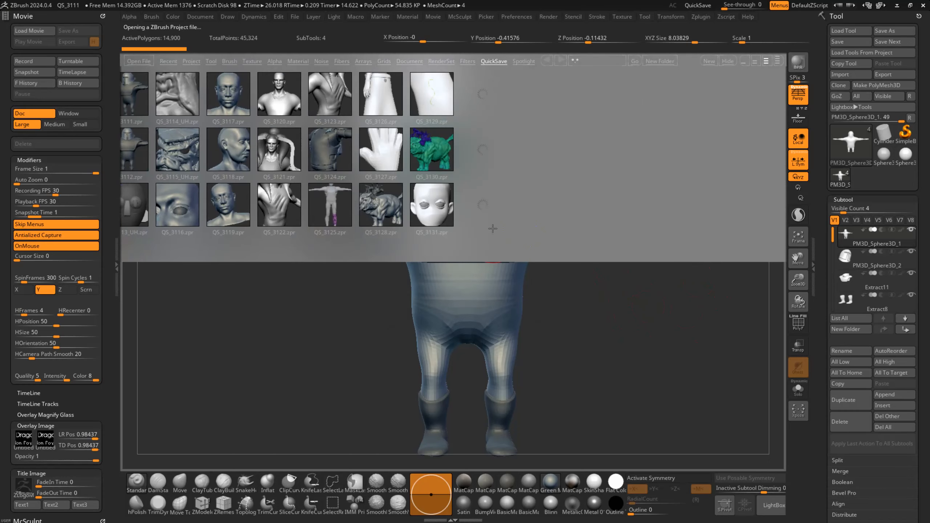
{"action": "double_click", "coordinate": [377, 208]}
{"action": "left_click", "coordinate": [496, 288]}
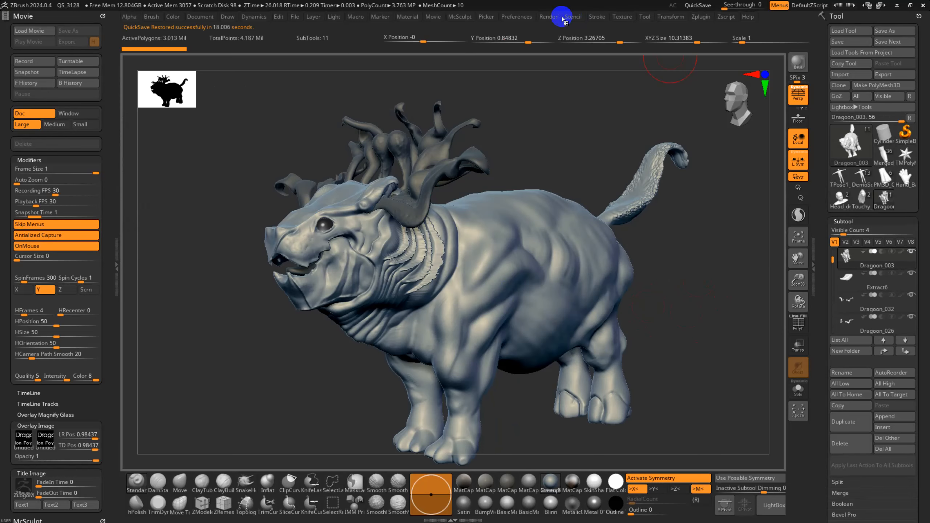
- Try Preview AO Occlusion on the creature and switch it off again
{"action": "left_click", "coordinate": [549, 17]}
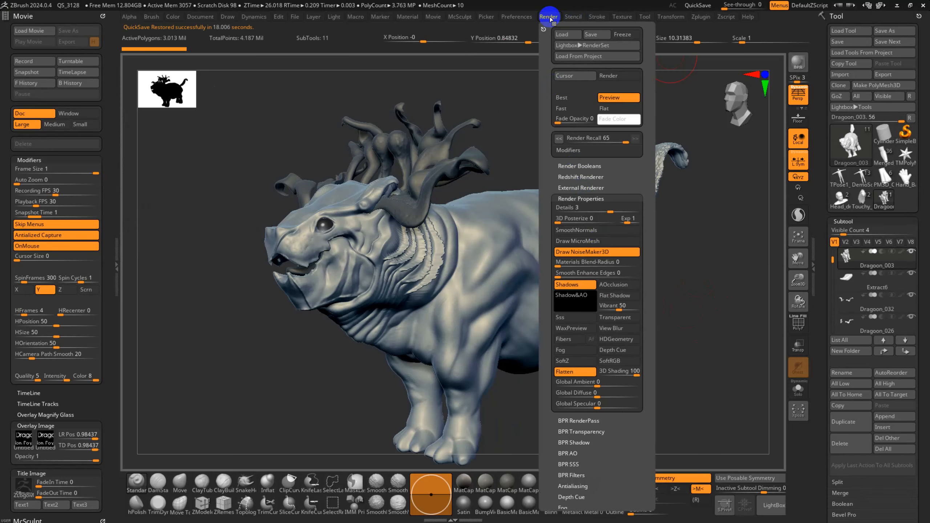
{"action": "scroll", "coordinate": [629, 422], "scroll_direction": "down", "scroll_amount": 5}
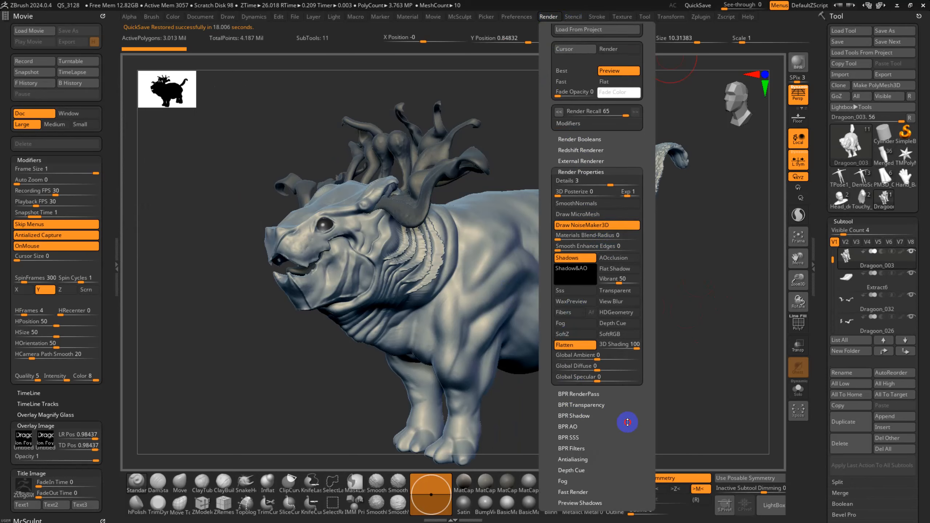
{"action": "scroll", "coordinate": [594, 366], "scroll_direction": "down", "scroll_amount": 3}
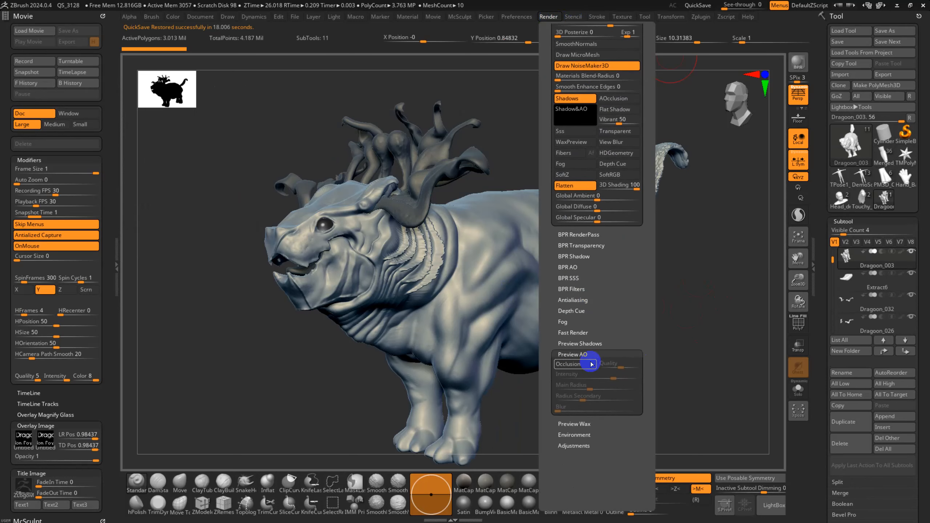
{"action": "left_click", "coordinate": [573, 368]}
{"action": "left_click", "coordinate": [573, 367]}
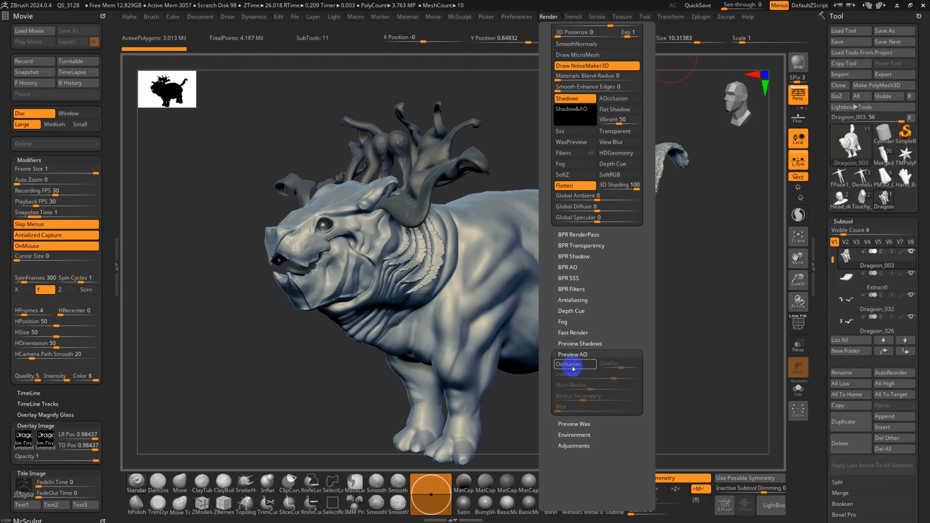
- Switch the creature to the white SkinShade4 material and enable Occlusion in the Preview AO settings
{"action": "left_click", "coordinate": [616, 484]}
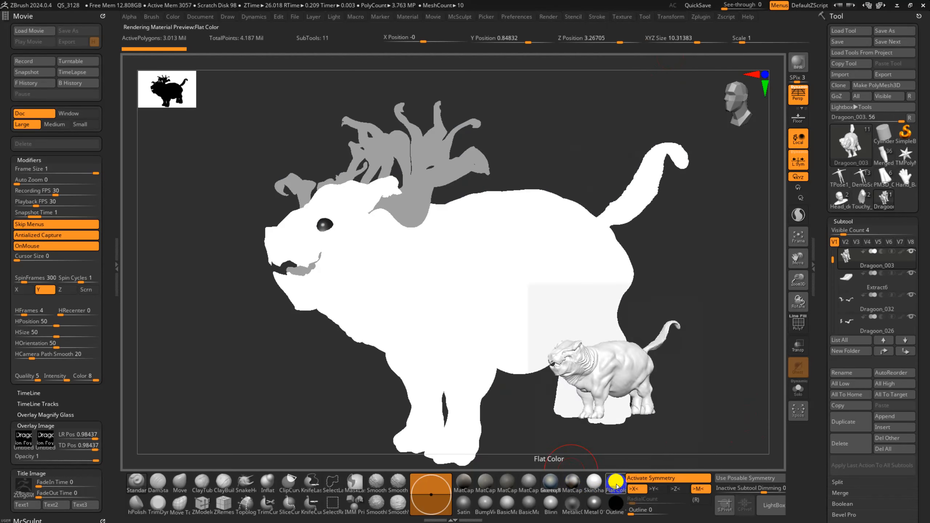
{"action": "left_click", "coordinate": [554, 16]}
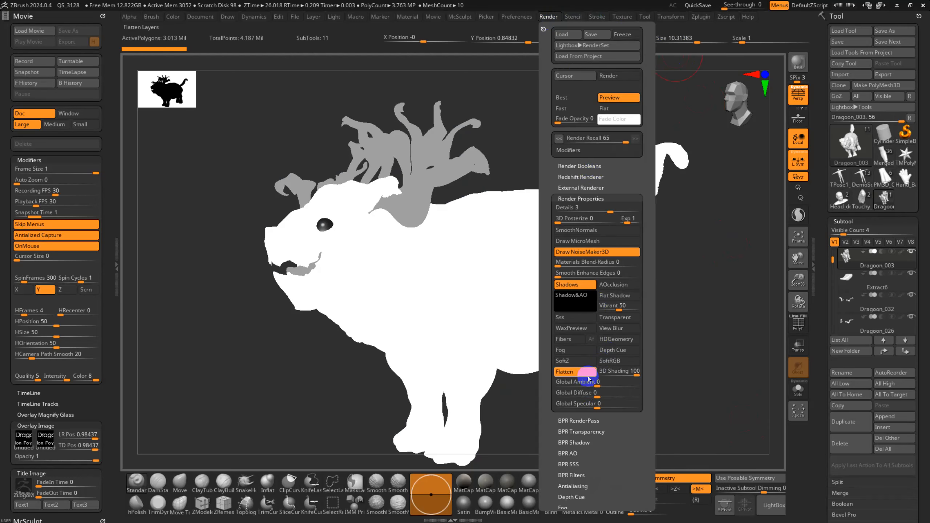
{"action": "scroll", "coordinate": [575, 456], "scroll_direction": "down", "scroll_amount": 5}
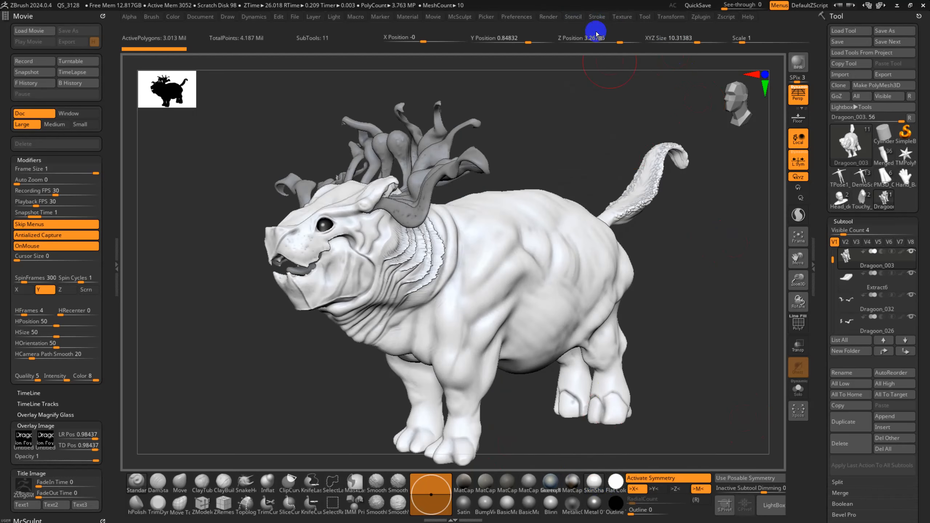
- Toggle Preview AO Occlusion off and on to compare the creature's shading, leaving it enabled
{"action": "left_click", "coordinate": [523, 16]}
{"action": "left_click", "coordinate": [547, 16]}
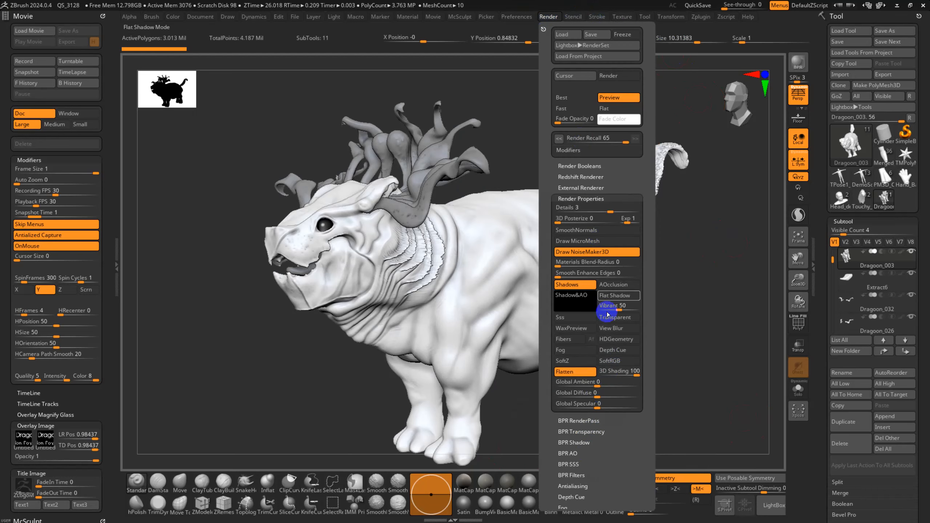
{"action": "scroll", "coordinate": [615, 395], "scroll_direction": "down", "scroll_amount": 5}
{"action": "left_click_drag", "start_coordinate": [616, 396], "coordinate": [615, 394]}
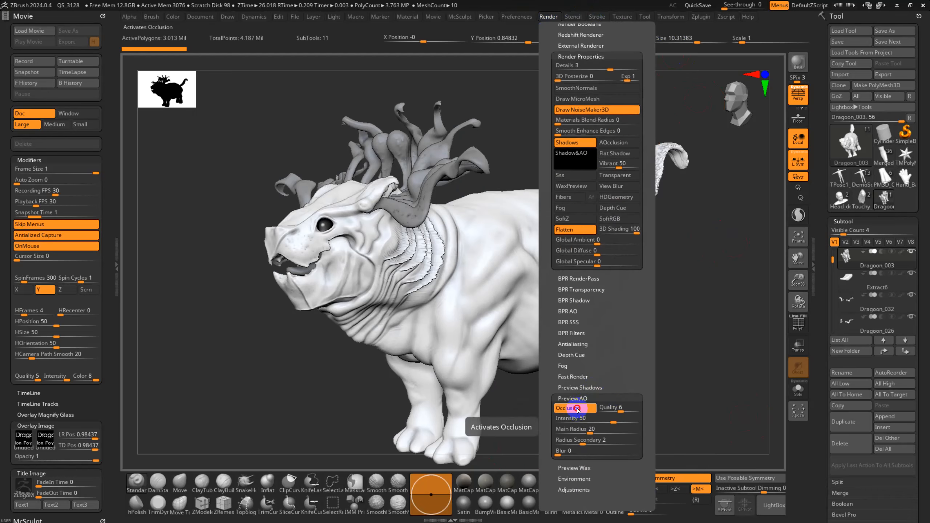
{"action": "left_click", "coordinate": [576, 409]}
{"action": "left_click", "coordinate": [578, 409]}
{"action": "left_click", "coordinate": [577, 409]}
{"action": "left_click", "coordinate": [577, 409]}
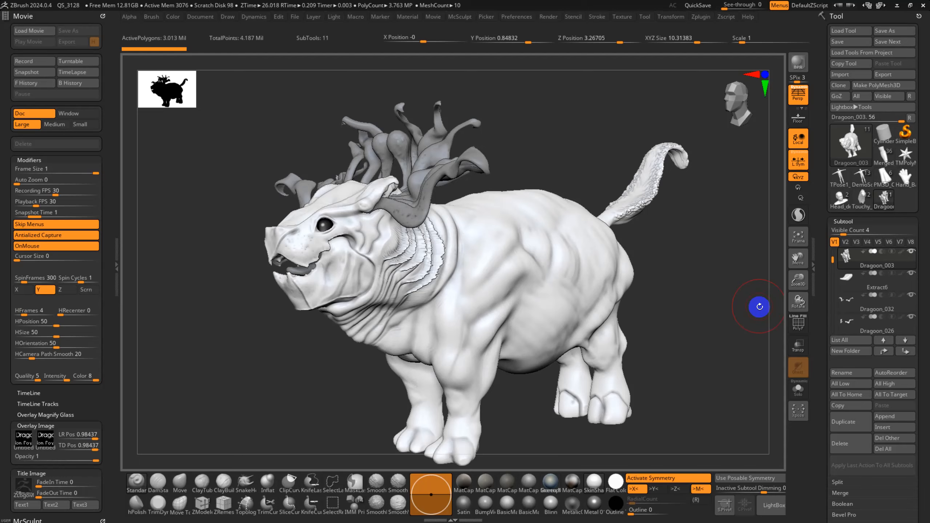
- Turn off Colorize for the active Dragoon_003 subtool
{"action": "left_click_drag", "start_coordinate": [758, 307], "coordinate": [198, 197]}
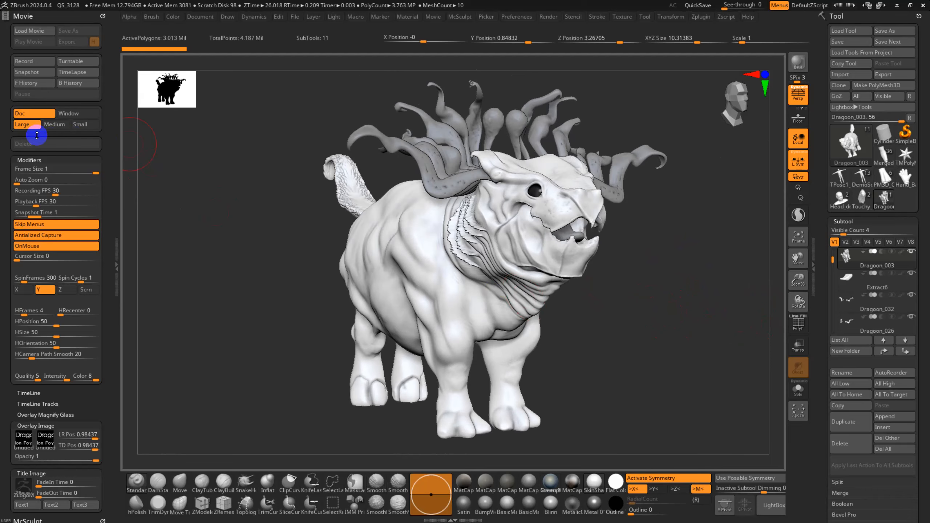
{"action": "left_click_drag", "start_coordinate": [111, 185], "coordinate": [111, 91]}
{"action": "left_click_drag", "start_coordinate": [108, 459], "coordinate": [119, 385]}
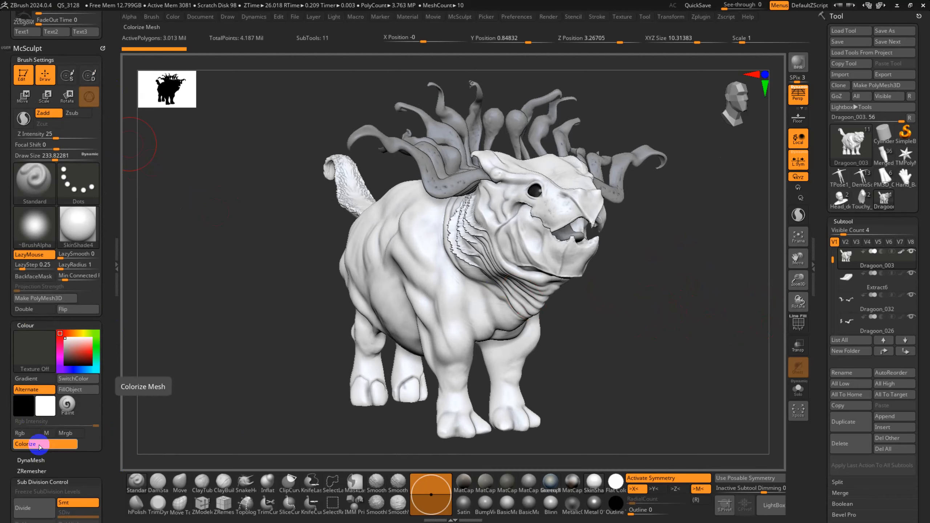
{"action": "left_click_drag", "start_coordinate": [656, 366], "coordinate": [608, 361]}
{"action": "left_click_drag", "start_coordinate": [741, 416], "coordinate": [577, 384]}
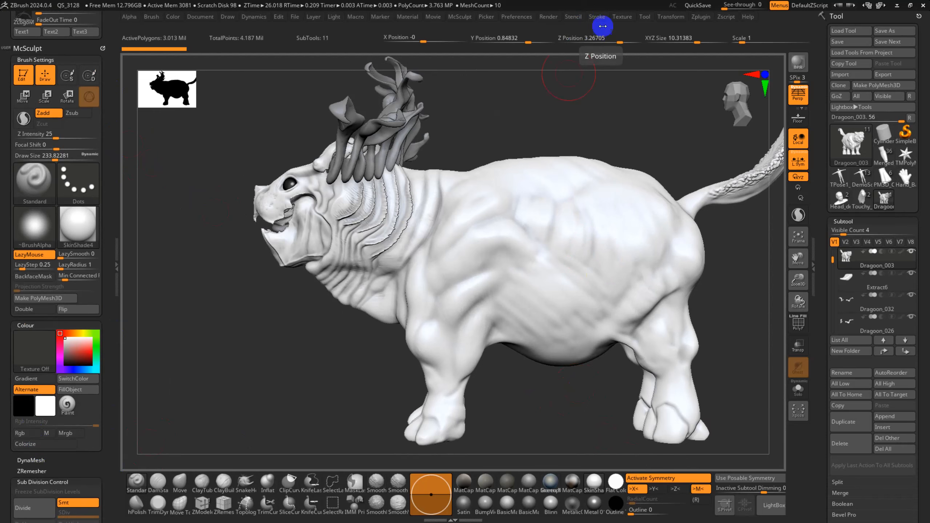
- Render the creature from the side with Best Preview Render and compare Preview AO Occlusion off and on, leaving it enabled
{"action": "left_click", "coordinate": [799, 64]}
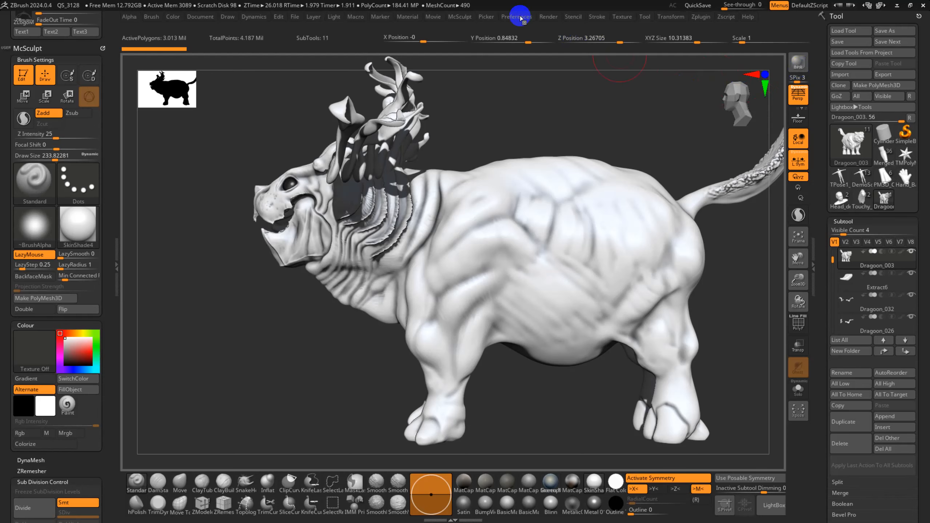
{"action": "left_click", "coordinate": [549, 17]}
{"action": "left_click_drag", "start_coordinate": [627, 455], "coordinate": [628, 395]}
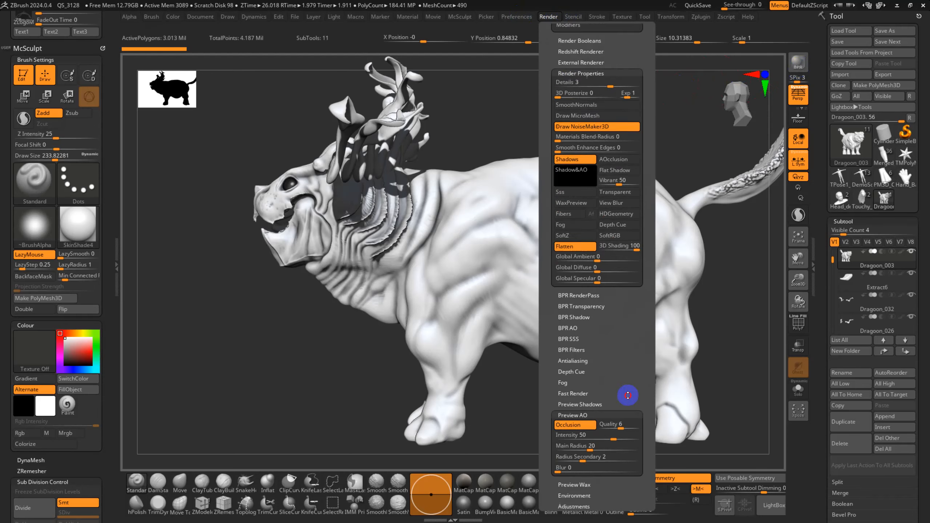
{"action": "left_click", "coordinate": [575, 376]}
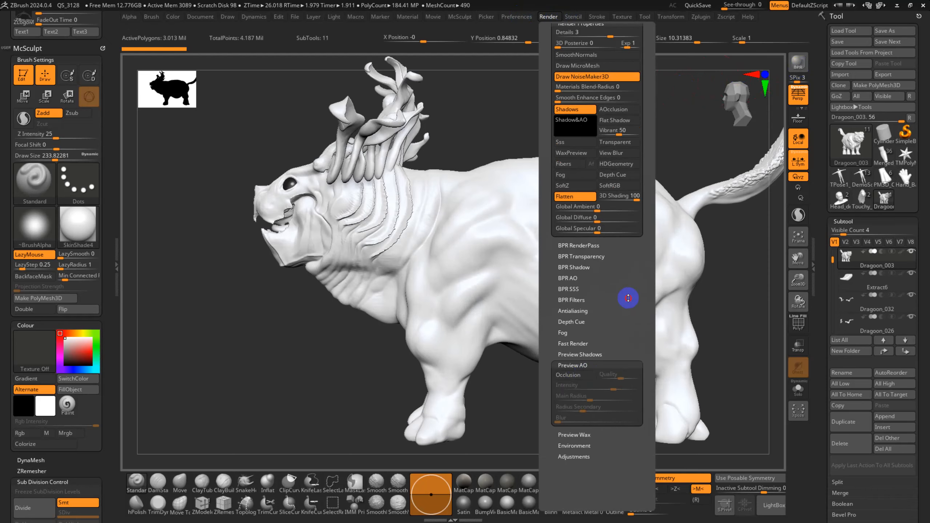
{"action": "mouse_move", "coordinate": [629, 298]}
{"action": "left_mouse_down"}
{"action": "mouse_move", "coordinate": [623, 353]}
{"action": "mouse_move", "coordinate": [551, 474]}
{"action": "left_mouse_up"}
{"action": "left_click", "coordinate": [574, 414]}
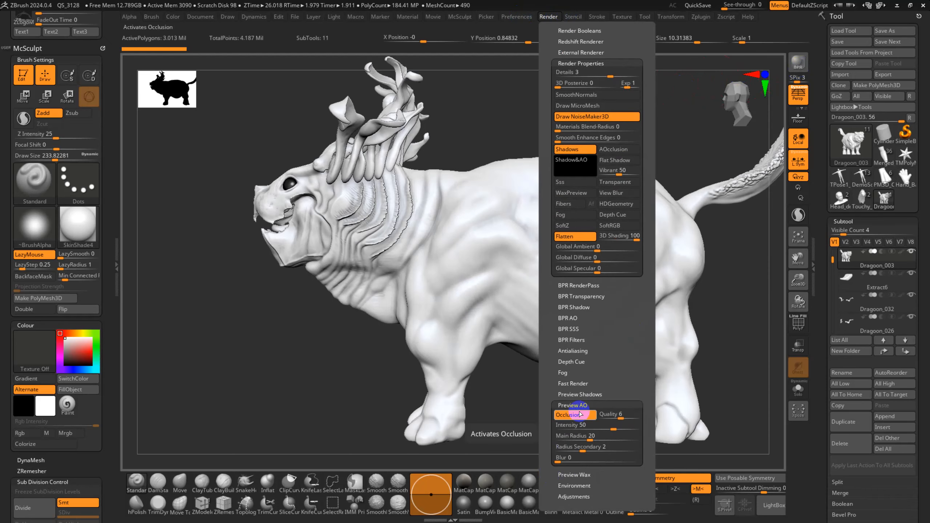
- Load the painted Dragoon tool file and check its Shadows and Preview AO render settings
{"action": "left_click_drag", "start_coordinate": [731, 333], "coordinate": [685, 334]}
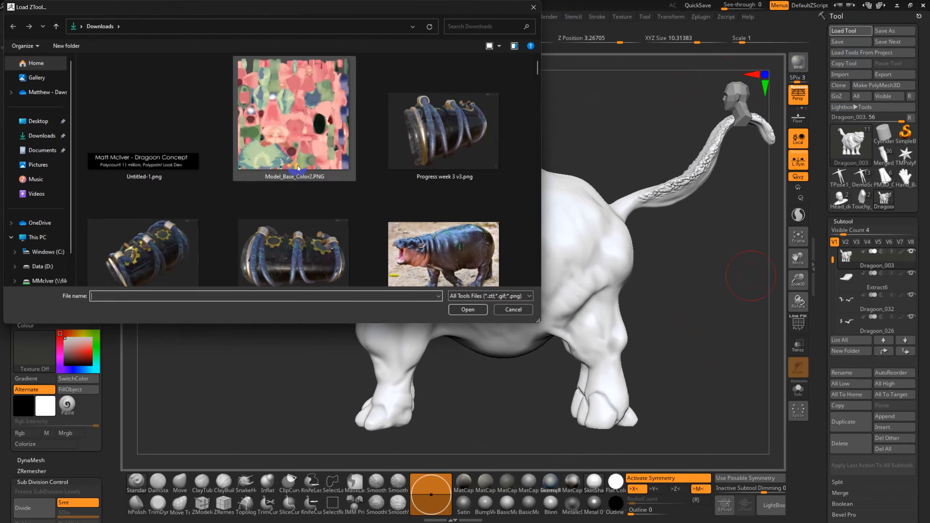
{"action": "left_click", "coordinate": [42, 92]}
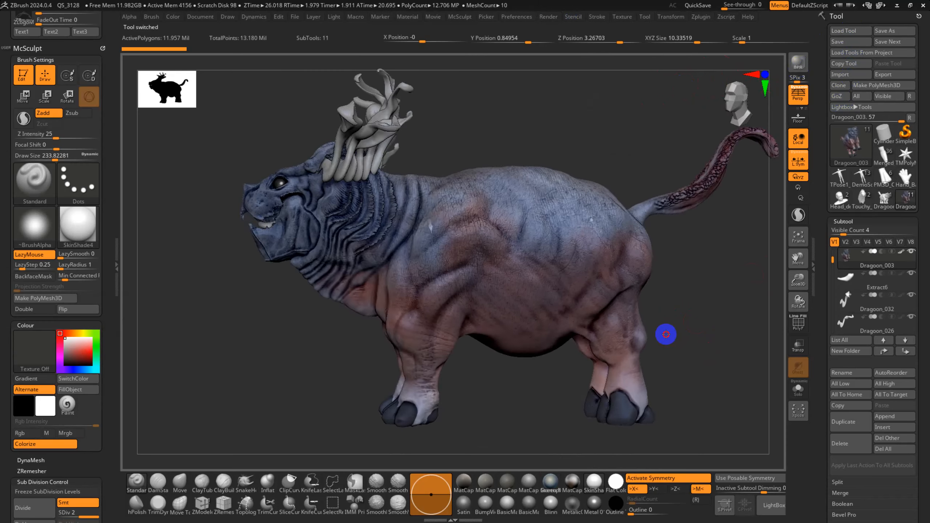
{"action": "left_click_drag", "start_coordinate": [664, 333], "coordinate": [612, 10]}
{"action": "left_click", "coordinate": [549, 17]}
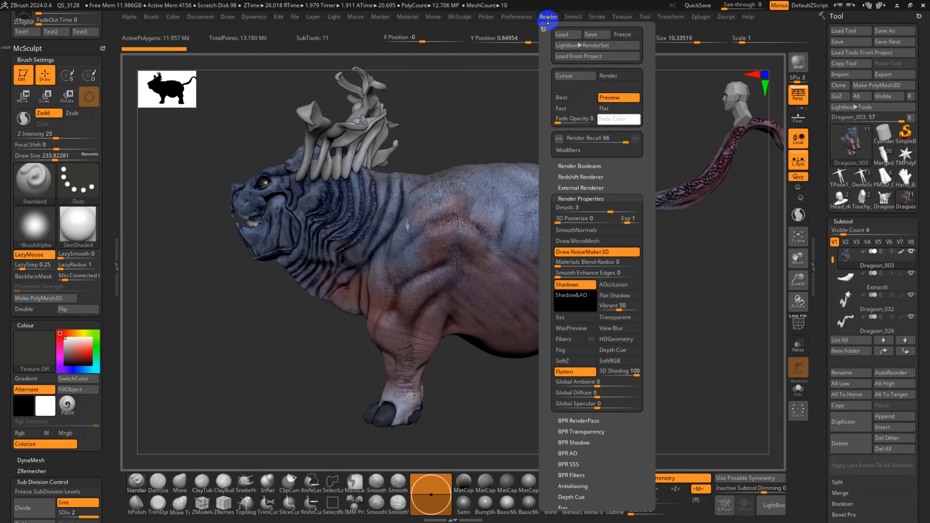
{"action": "scroll", "coordinate": [621, 382], "scroll_direction": "down", "scroll_amount": 3}
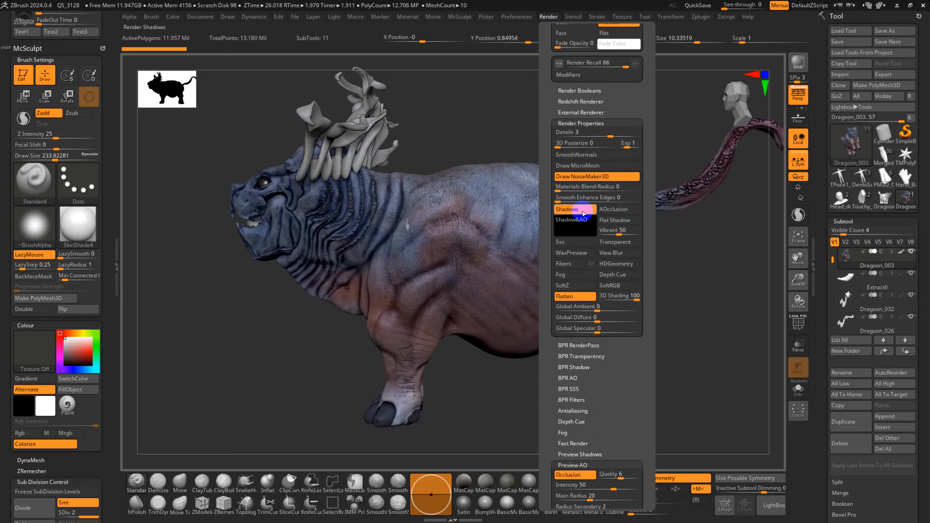
{"action": "left_click_drag", "start_coordinate": [687, 418], "coordinate": [704, 413]}
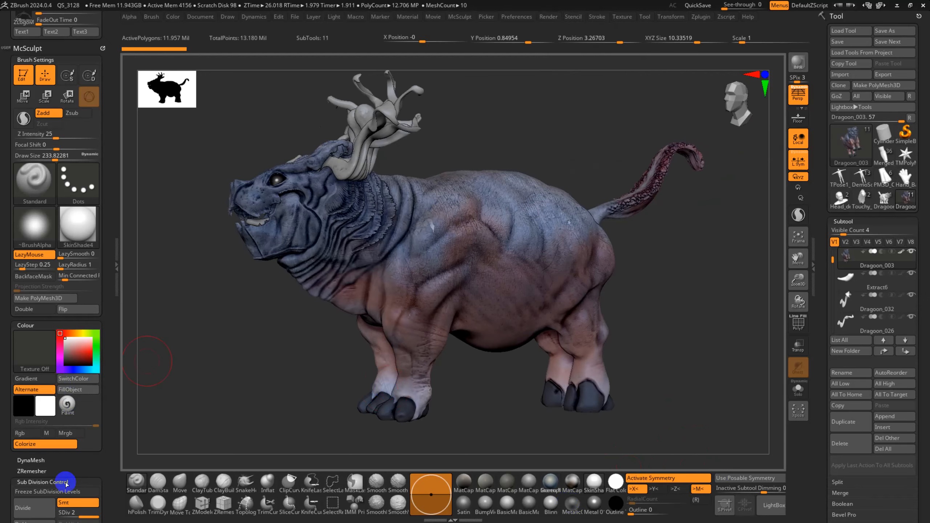
- Turn off Colorize on the loaded Dragoon and apply the Reflect3 MatCap material
{"action": "left_click", "coordinate": [40, 444]}
{"action": "left_click_drag", "start_coordinate": [271, 391], "coordinate": [328, 382]}
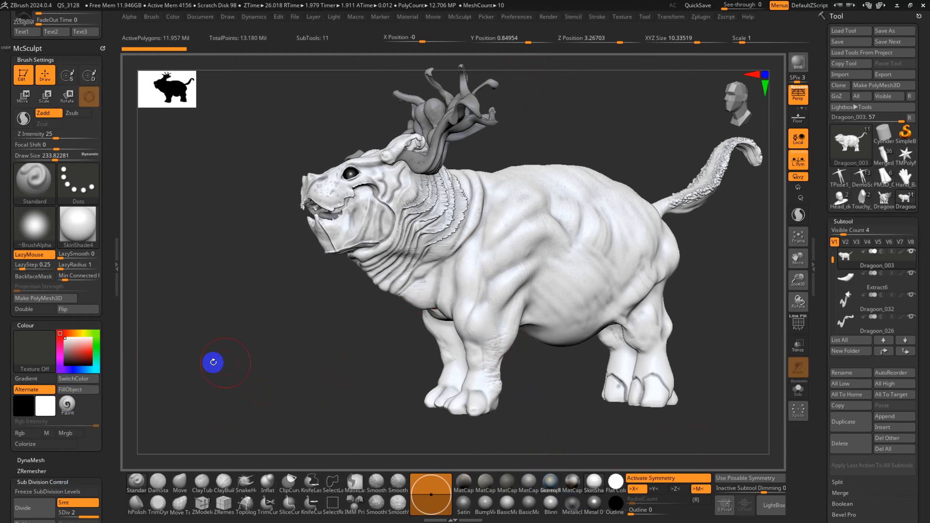
{"action": "left_click", "coordinate": [86, 217]}
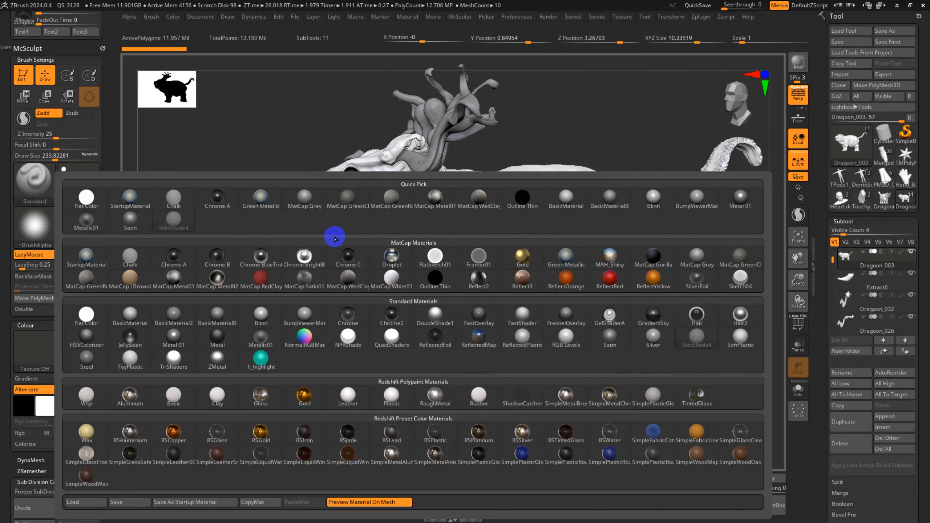
{"action": "mouse_move", "coordinate": [519, 263]}
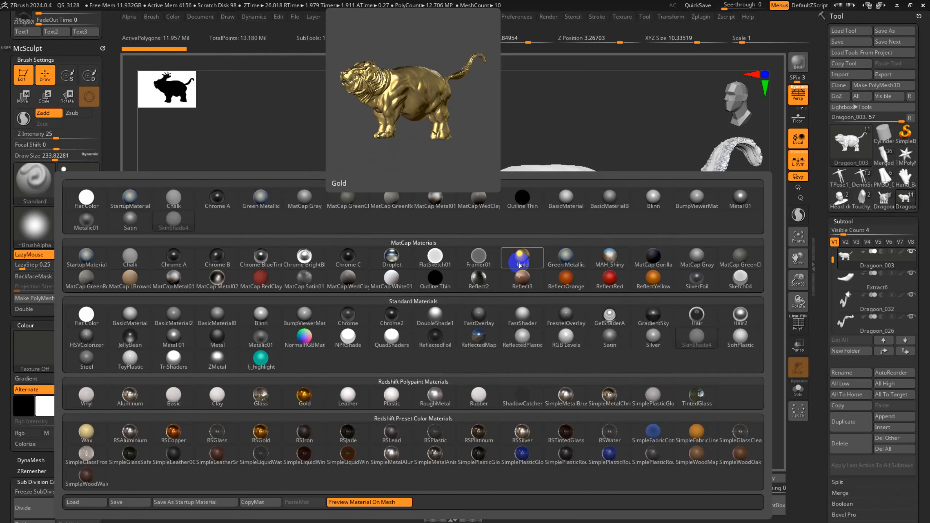
{"action": "left_click", "coordinate": [522, 278]}
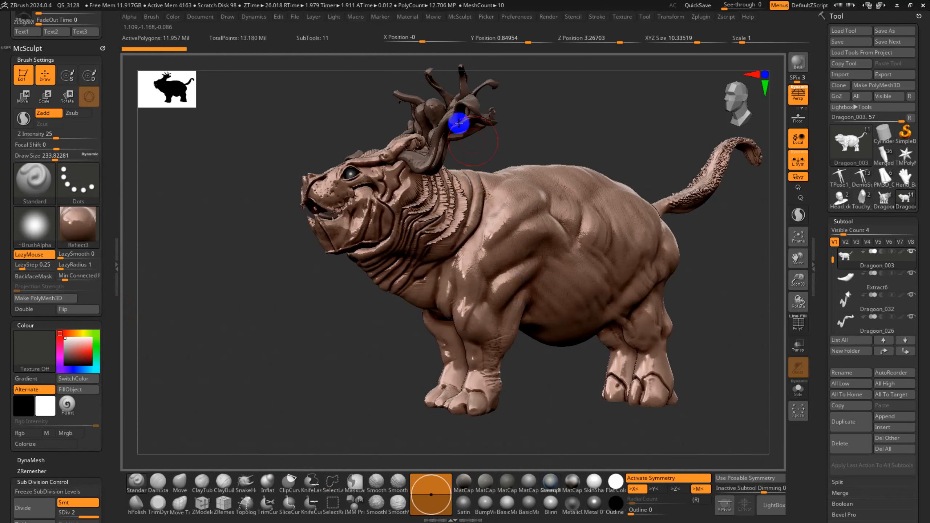
- Try to reposition the main light in the light placement preview with the Reflect3 MatCap applied
{"action": "left_click", "coordinate": [331, 18]}
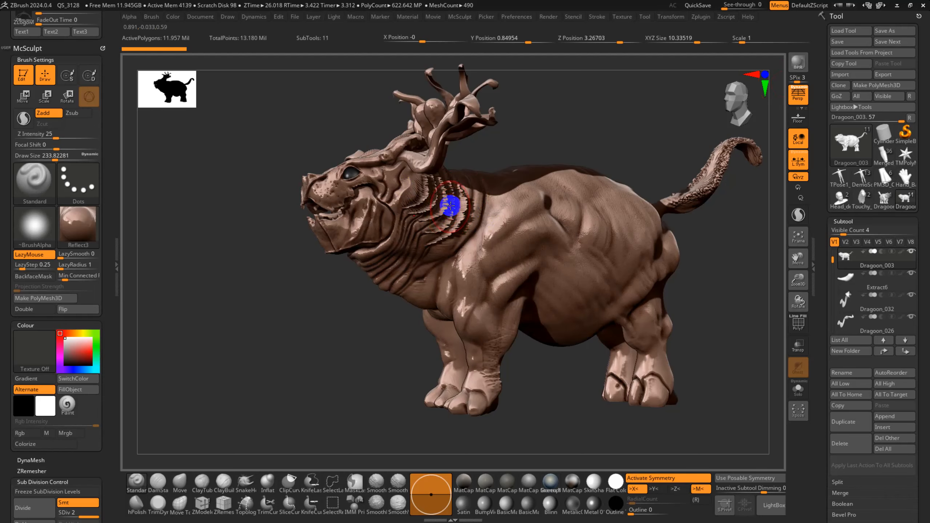
{"action": "left_click", "coordinate": [334, 17]}
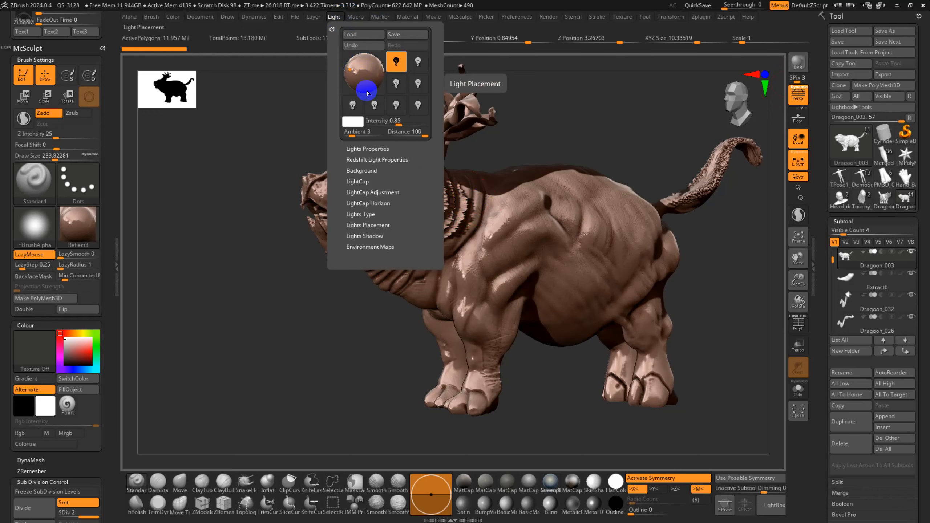
{"action": "mouse_move", "coordinate": [367, 92]}
{"action": "left_mouse_down"}
{"action": "mouse_move", "coordinate": [499, 161]}
{"action": "mouse_move", "coordinate": [542, 270]}
{"action": "mouse_move", "coordinate": [781, 348]}
{"action": "left_mouse_up"}
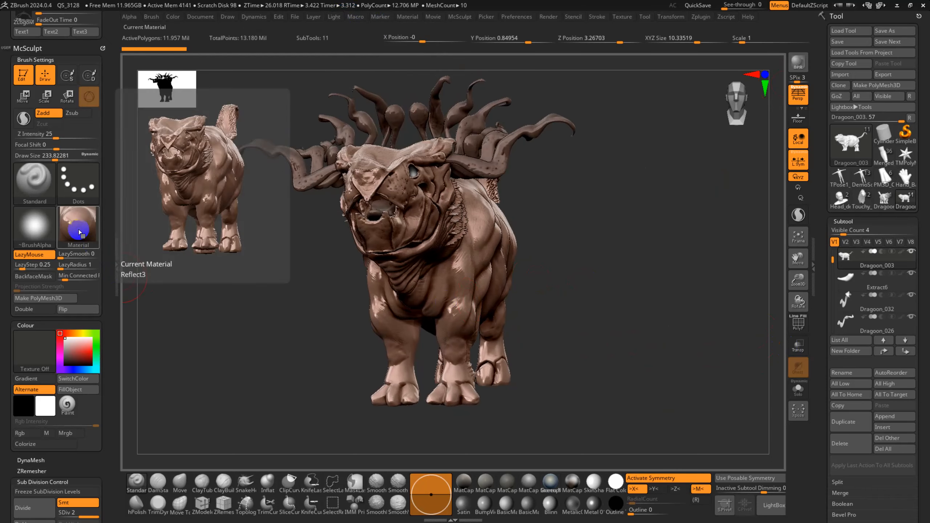
- Apply the FastShader standard material to the Dragoon
{"action": "left_click", "coordinate": [78, 230]}
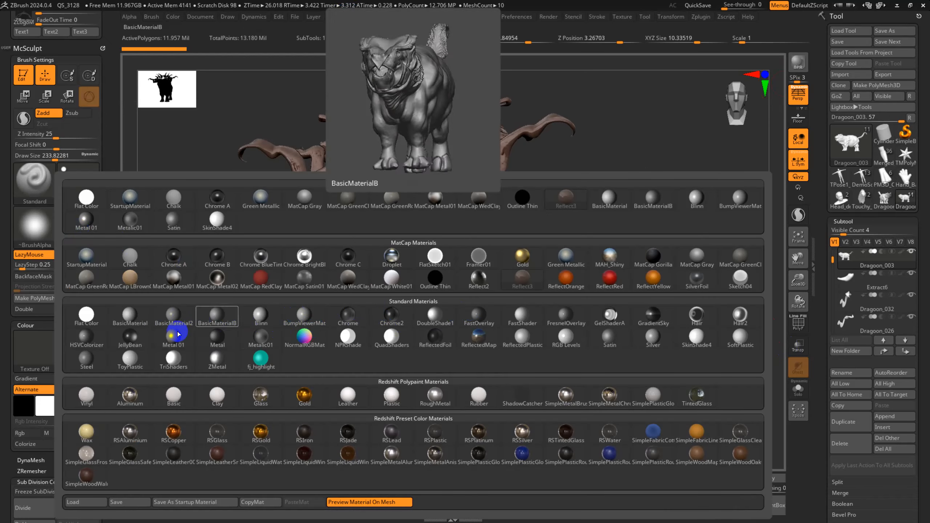
{"action": "left_click", "coordinate": [531, 321]}
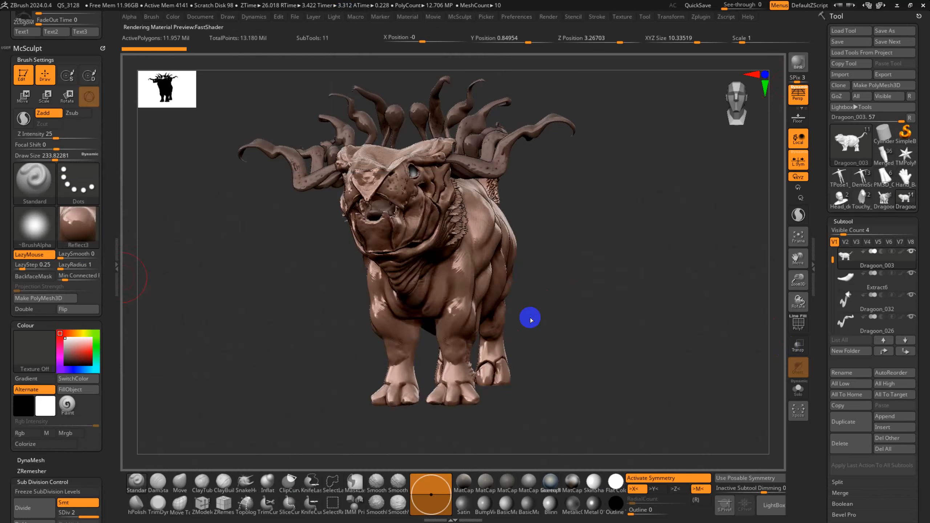
{"action": "left_click_drag", "start_coordinate": [602, 266], "coordinate": [605, 206]}
- Place the main light at the upper left of the light placement sphere
{"action": "left_click", "coordinate": [334, 16]}
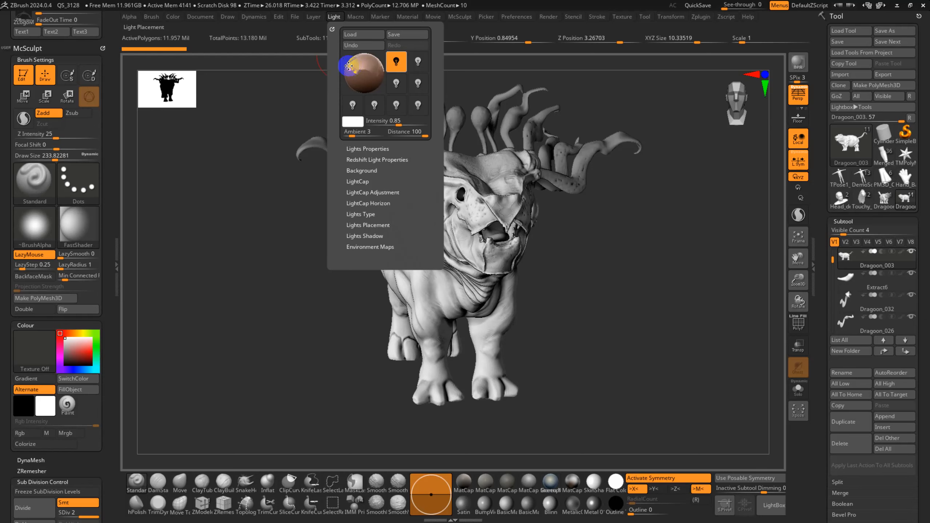
{"action": "left_click_drag", "start_coordinate": [348, 66], "coordinate": [356, 63]}
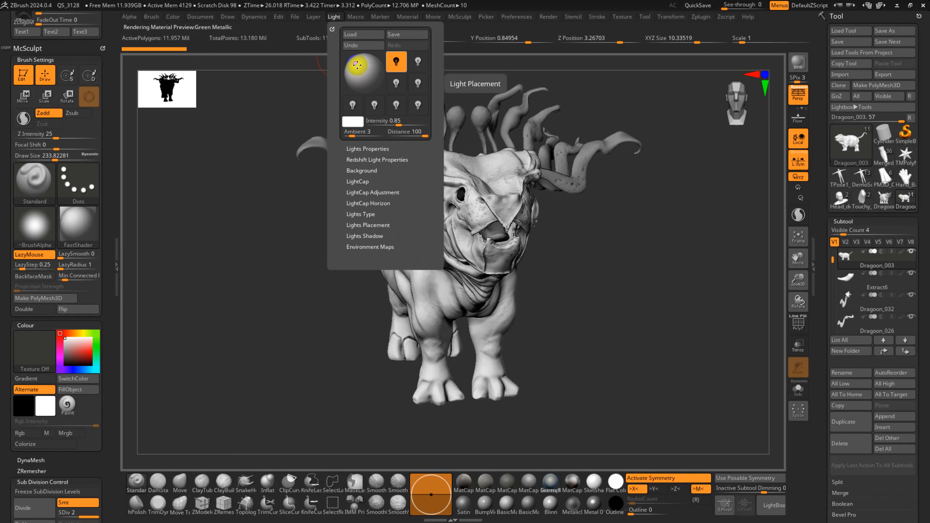
{"action": "left_click_drag", "start_coordinate": [542, 264], "coordinate": [593, 288]}
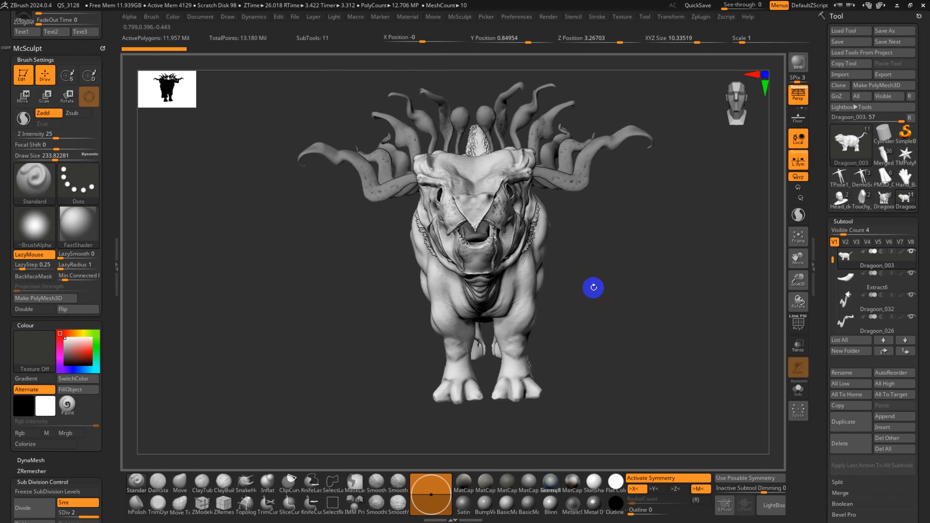
{"action": "left_click", "coordinate": [334, 17]}
{"action": "left_click", "coordinate": [359, 66]}
{"action": "left_click_drag", "start_coordinate": [360, 66], "coordinate": [356, 63]}
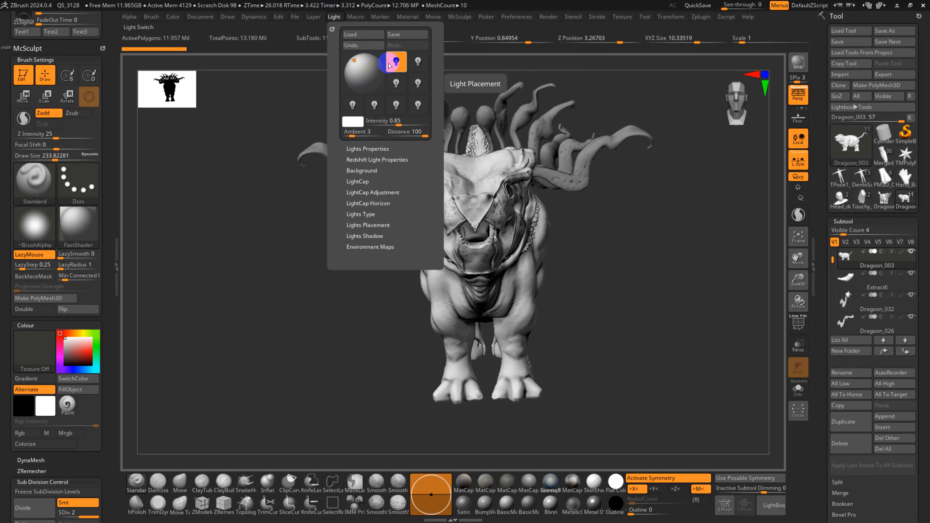
- Switch on the second light and raise it from the bottom edge of the placement sphere to just right of its centre
{"action": "left_click", "coordinate": [419, 62]}
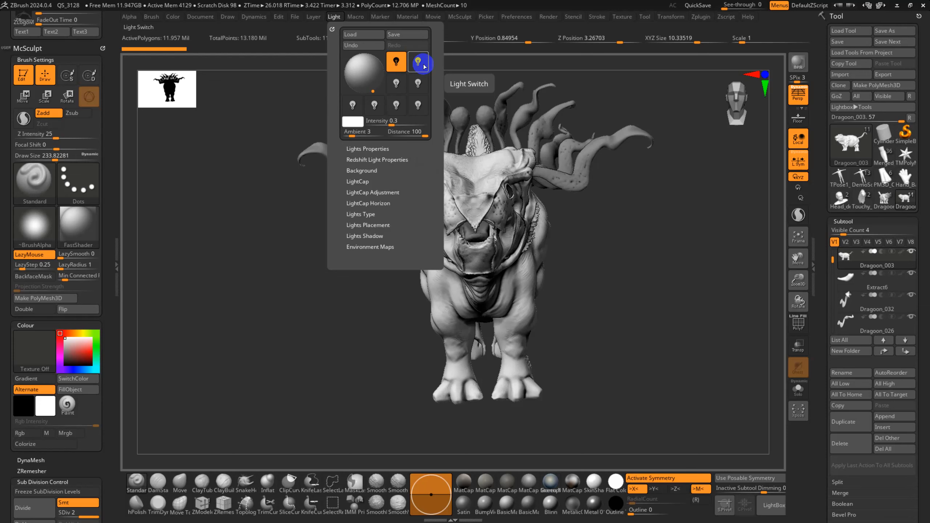
{"action": "left_click", "coordinate": [419, 62]}
{"action": "left_click", "coordinate": [389, 100]}
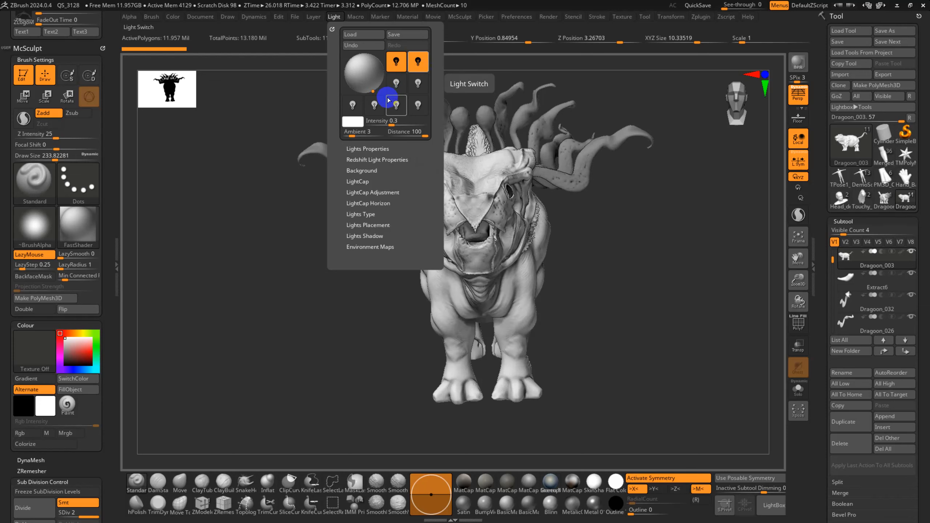
{"action": "left_click_drag", "start_coordinate": [373, 92], "coordinate": [373, 71]}
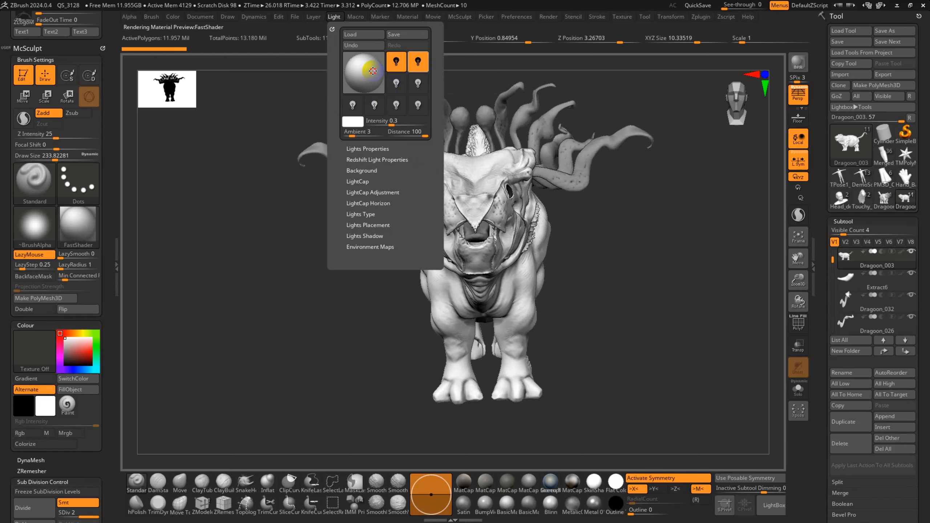
- Check the positions of the first two lights and render the Dragoon's front view with Best Preview Render
{"action": "left_click", "coordinate": [402, 60]}
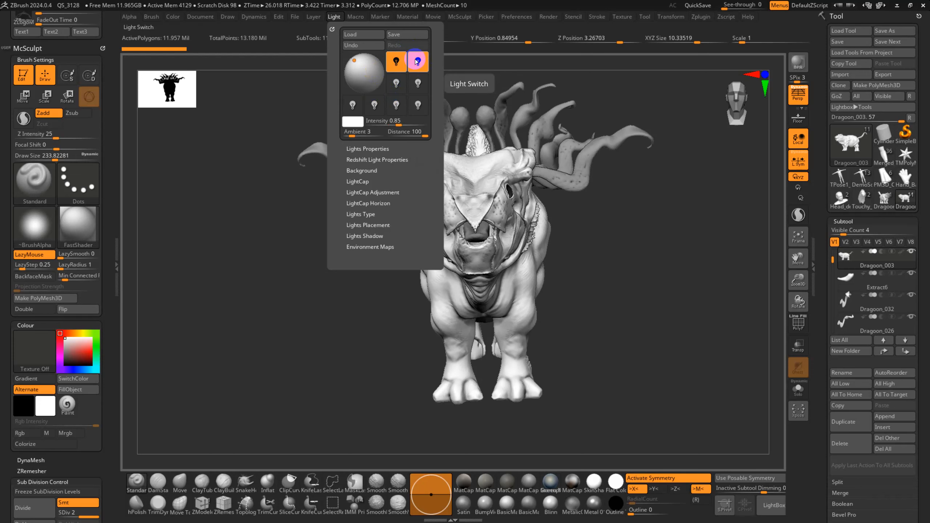
{"action": "left_click", "coordinate": [418, 61]}
{"action": "left_click", "coordinate": [796, 64]}
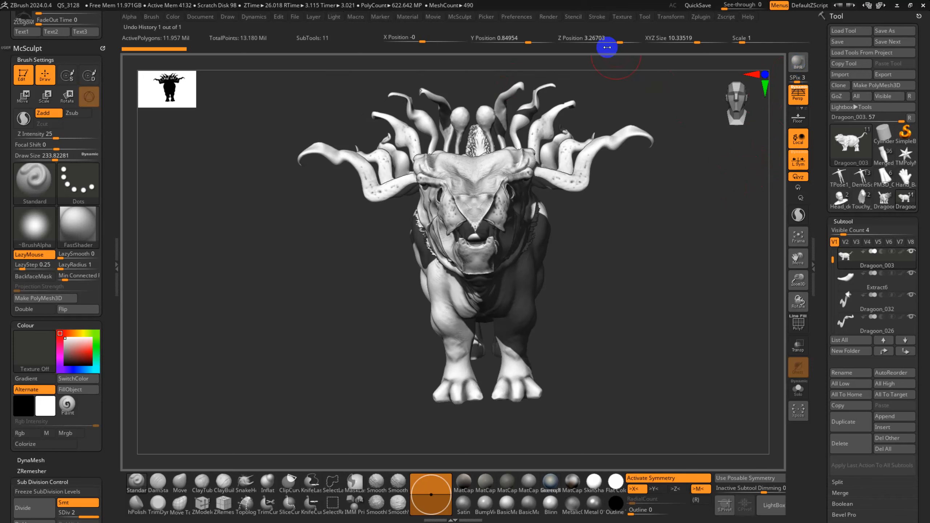
- Lower the BPR Shadow global strength to about 0.466
{"action": "left_click", "coordinate": [550, 17]}
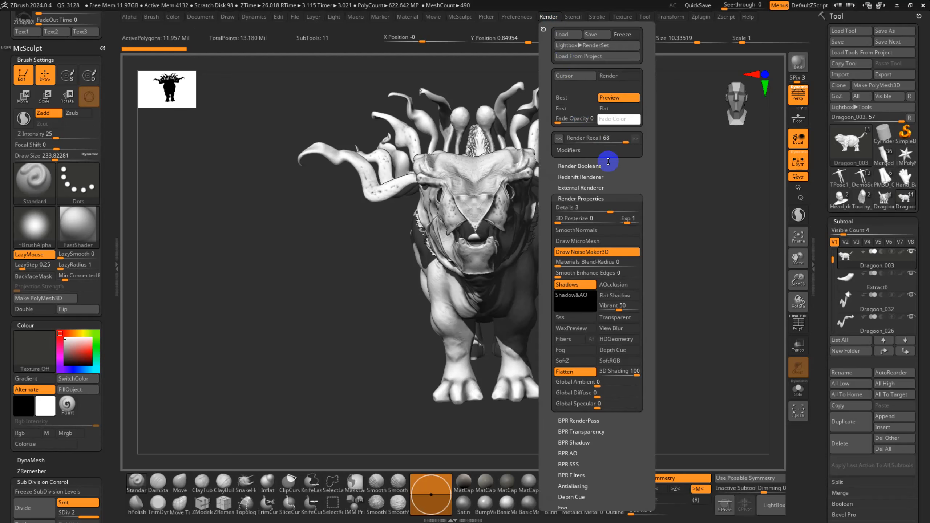
{"action": "left_click_drag", "start_coordinate": [638, 175], "coordinate": [641, 166]}
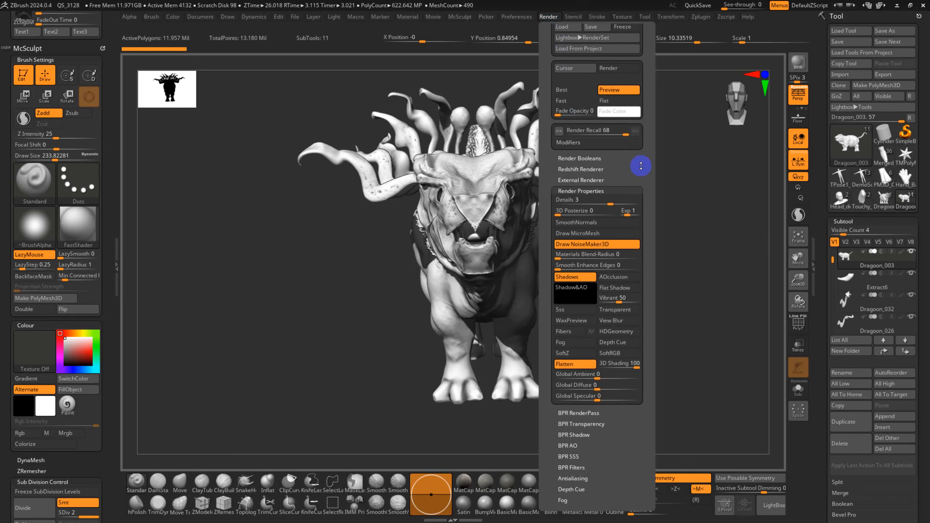
{"action": "left_click_drag", "start_coordinate": [641, 167], "coordinate": [648, 121]}
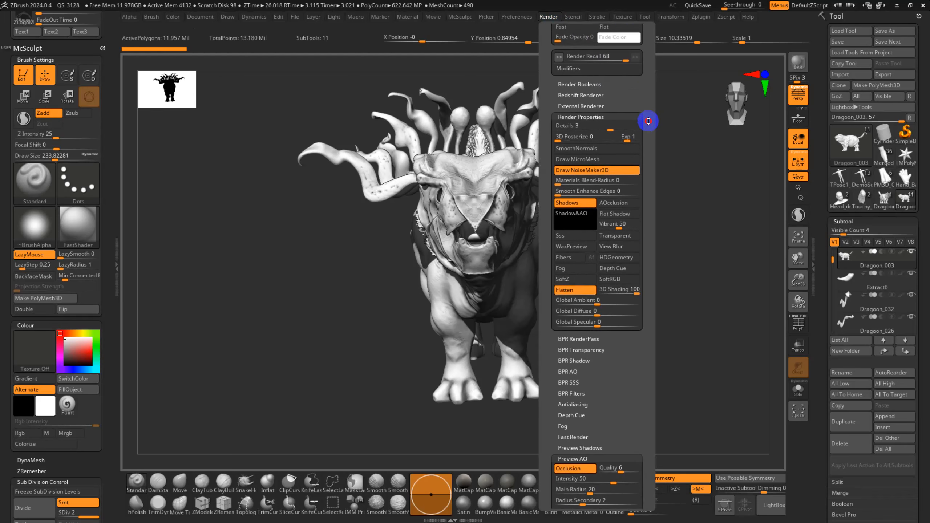
{"action": "left_click_drag", "start_coordinate": [631, 354], "coordinate": [638, 313]}
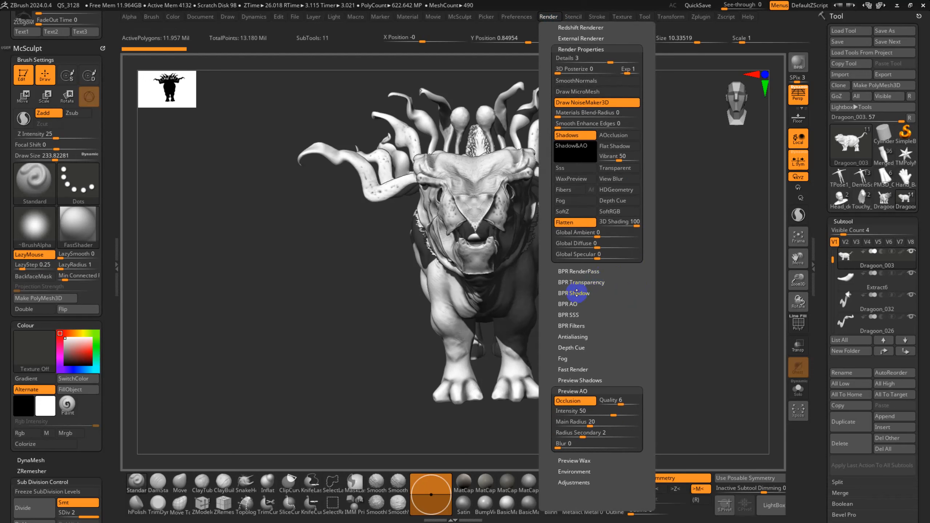
{"action": "left_click", "coordinate": [577, 293]}
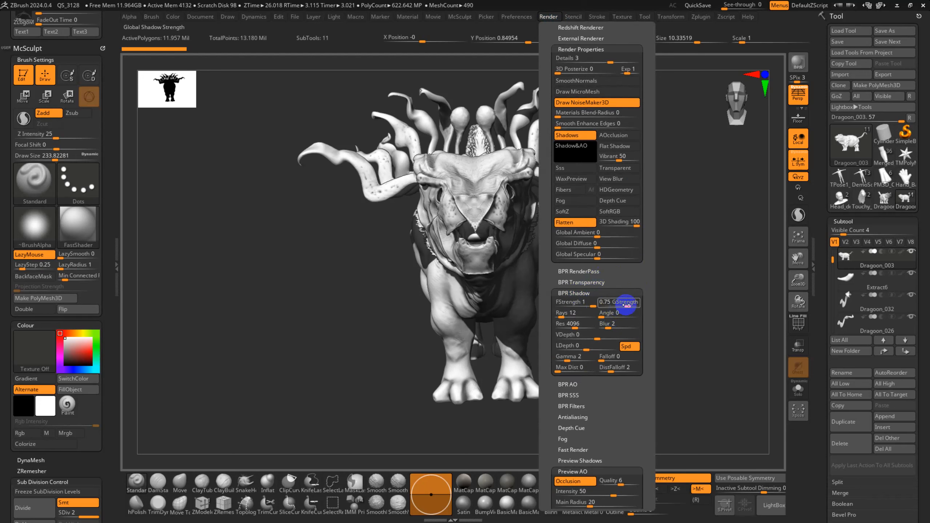
{"action": "left_click_drag", "start_coordinate": [626, 305], "coordinate": [622, 305]}
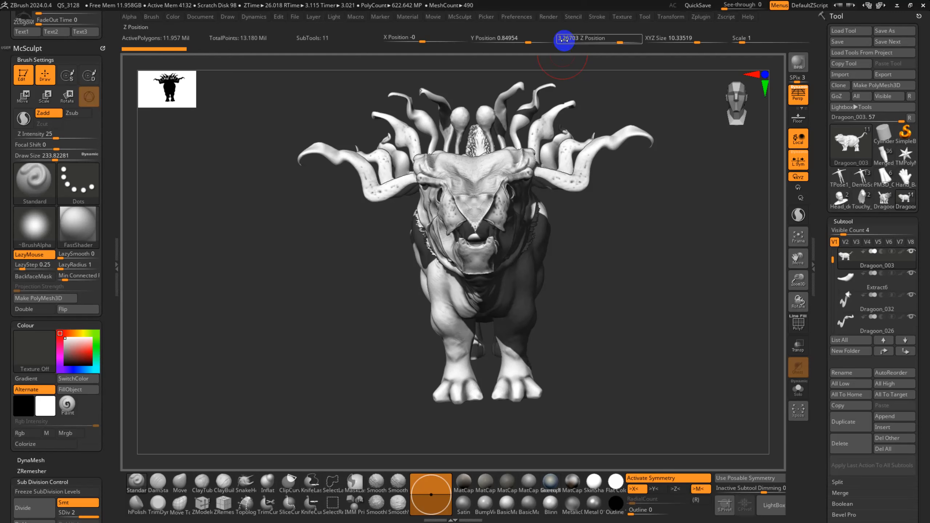
- Set the BPR Shadow Blur to 12
{"action": "left_click", "coordinate": [553, 19]}
{"action": "left_click_drag", "start_coordinate": [644, 322], "coordinate": [640, 242]}
{"action": "left_click_drag", "start_coordinate": [614, 285], "coordinate": [616, 288]}
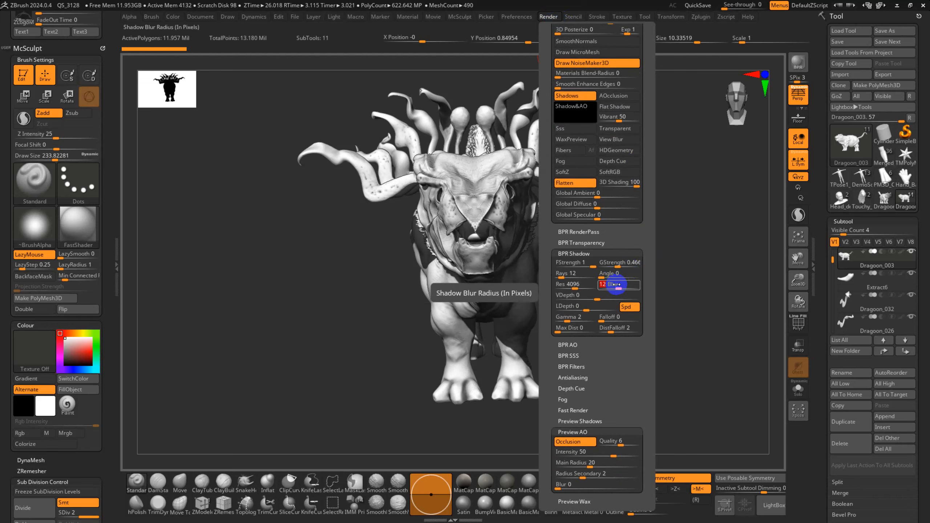
- Render the softened shadows with Best Preview Render from the front and from a three-quarter view
{"action": "left_click", "coordinate": [799, 62]}
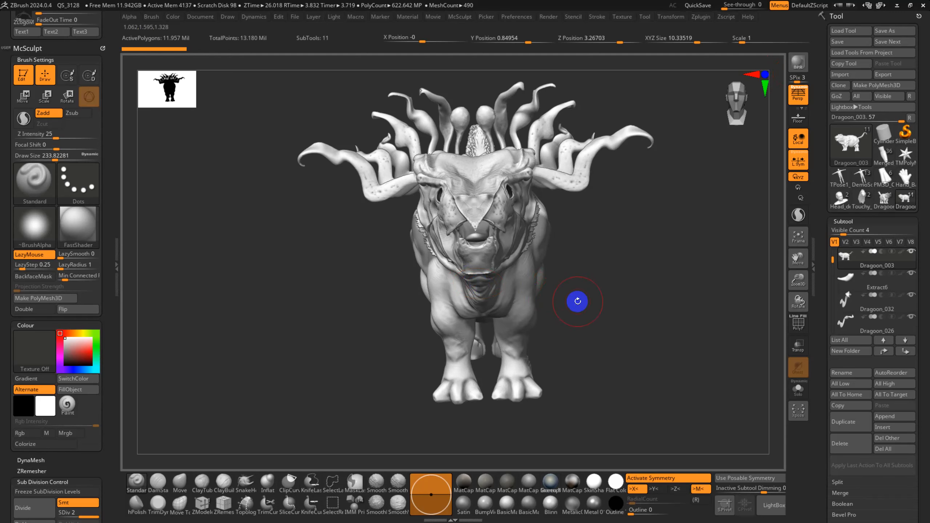
{"action": "left_click_drag", "start_coordinate": [578, 302], "coordinate": [545, 308]}
{"action": "left_click", "coordinate": [800, 64]}
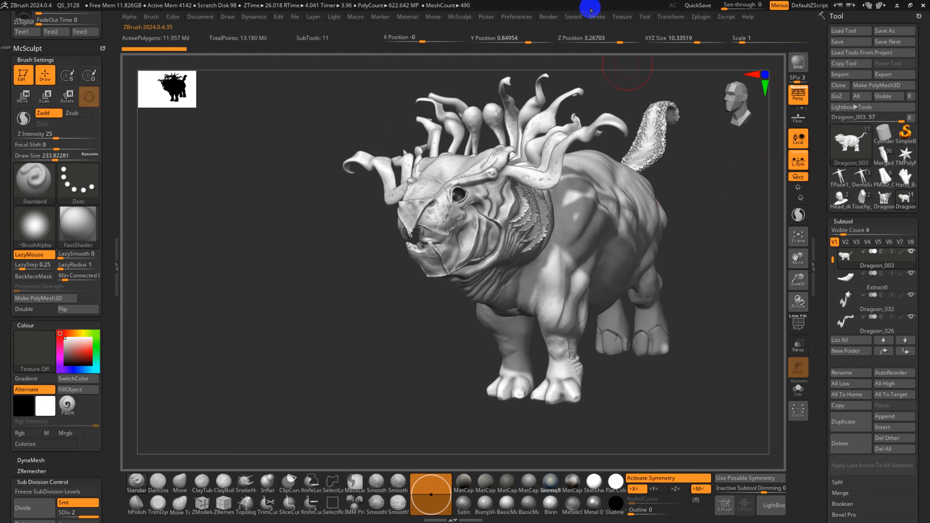
- Enable SoftRGB, SoftZ and Depth Cue in the render properties
{"action": "left_click", "coordinate": [548, 16]}
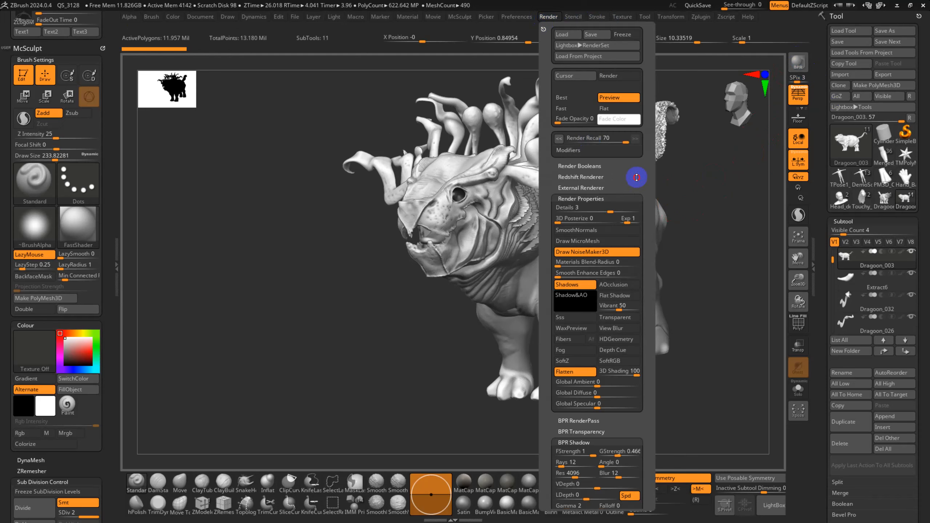
{"action": "left_click_drag", "start_coordinate": [637, 178], "coordinate": [633, 68]}
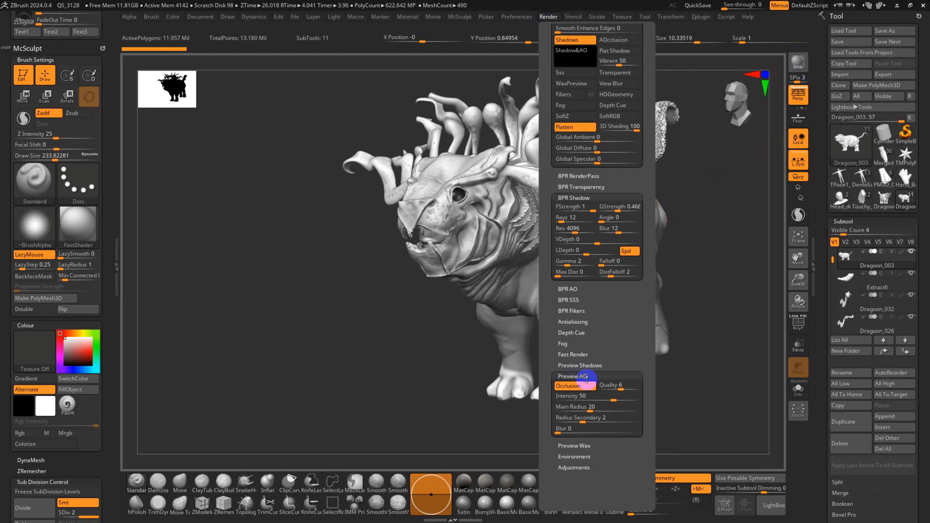
{"action": "left_click_drag", "start_coordinate": [623, 384], "coordinate": [645, 371]}
{"action": "left_click_drag", "start_coordinate": [632, 337], "coordinate": [631, 365]}
{"action": "left_click_drag", "start_coordinate": [646, 234], "coordinate": [643, 348]}
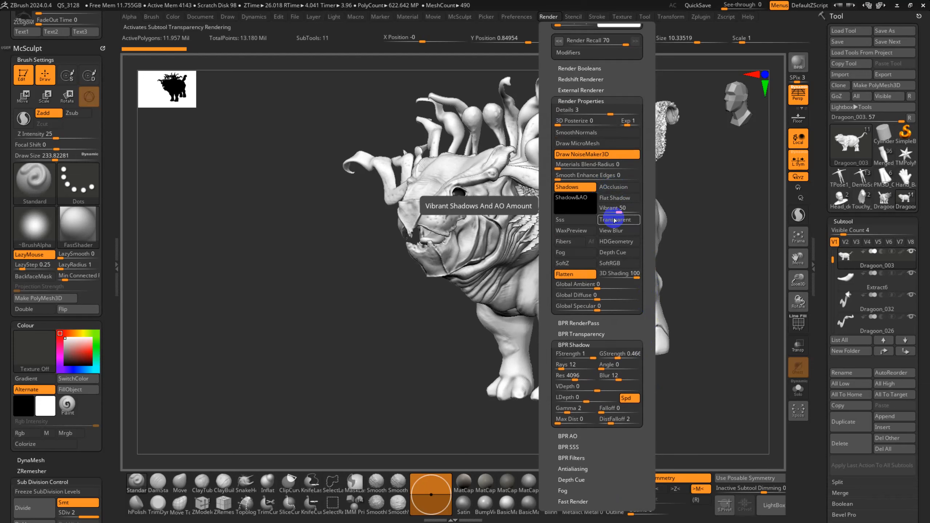
{"action": "left_click", "coordinate": [616, 264]}
{"action": "left_click", "coordinate": [582, 265]}
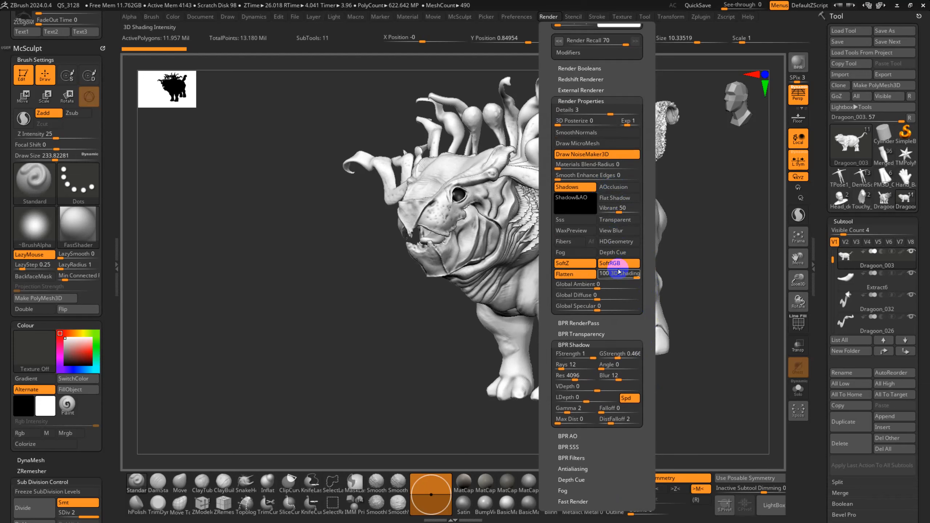
{"action": "key", "text": "ctrl"}
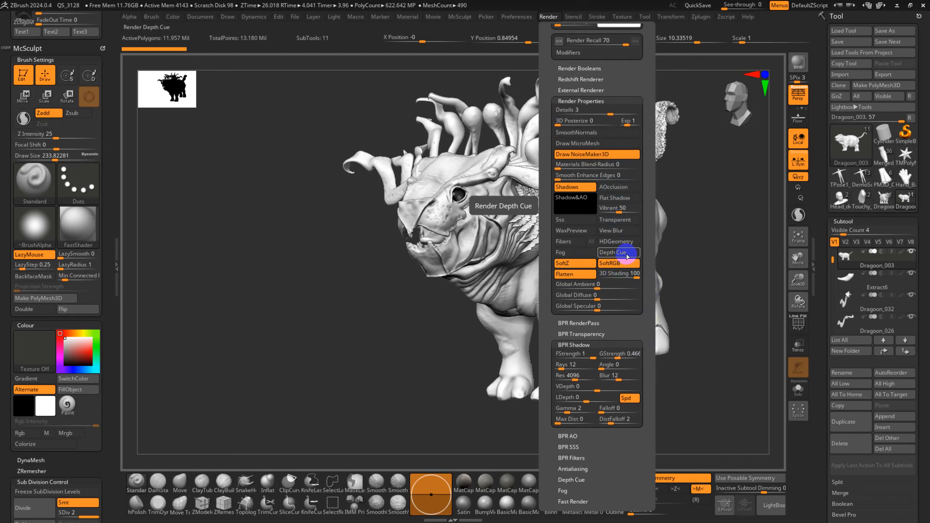
{"action": "key", "text": "ctrl"}
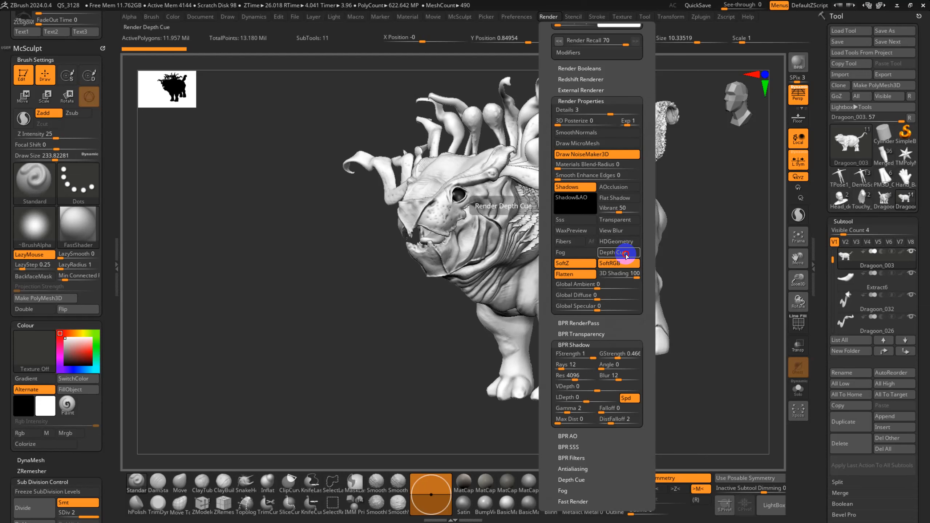
{"action": "left_click", "coordinate": [626, 253]}
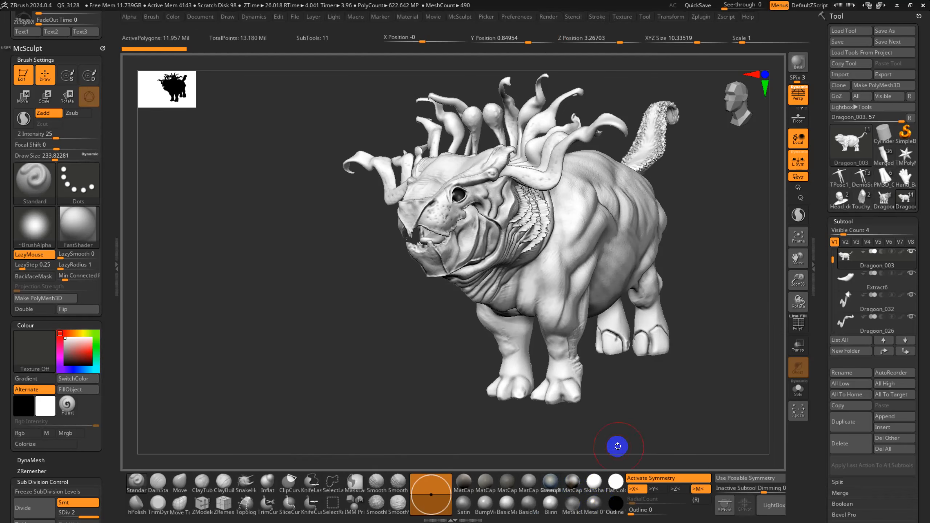
- Apply the SkinShade4 material to the Dragoon, previewing it with Colorize on before turning Colorize off again
{"action": "left_click", "coordinate": [33, 444]}
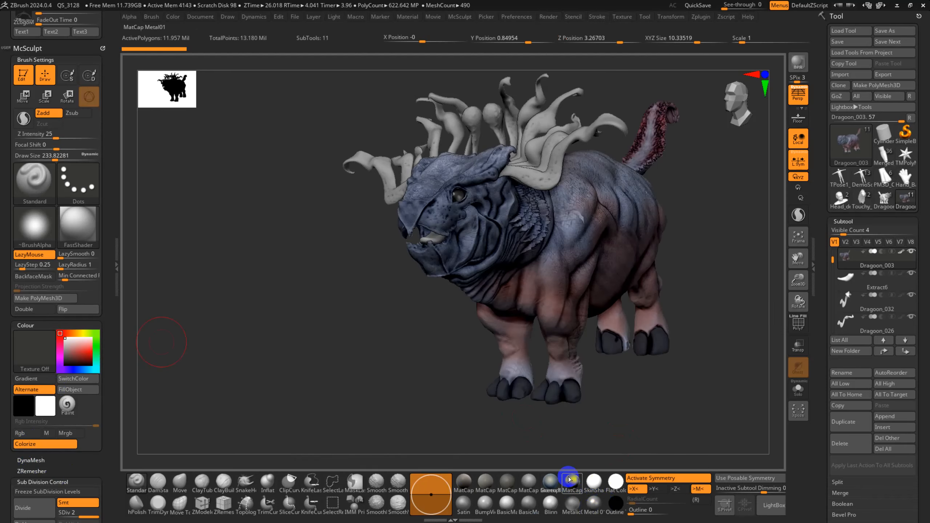
{"action": "left_click", "coordinate": [601, 483]}
{"action": "left_click_drag", "start_coordinate": [642, 394], "coordinate": [549, 446]}
{"action": "left_click", "coordinate": [50, 443]}
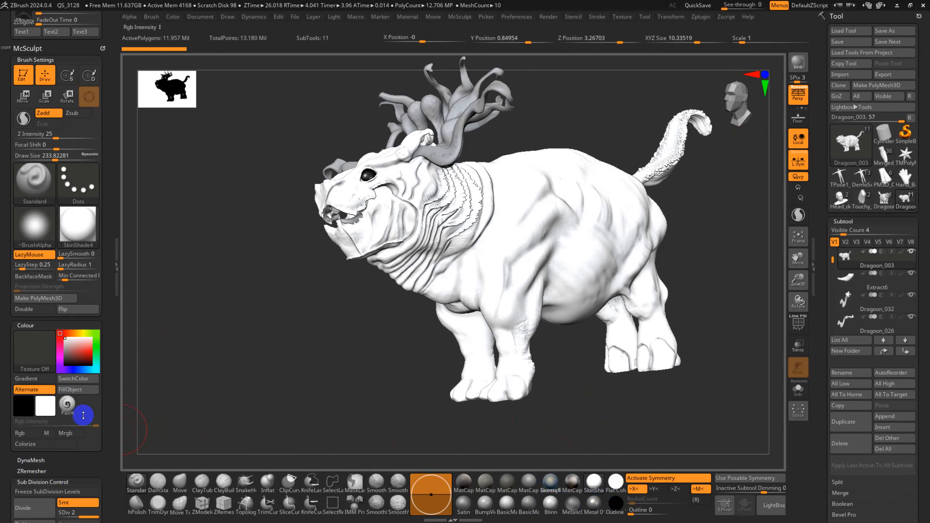
- Enable WaxPreview in the render properties and set the SkinShade4 material's wax Strength to 100
{"action": "left_click", "coordinate": [553, 21]}
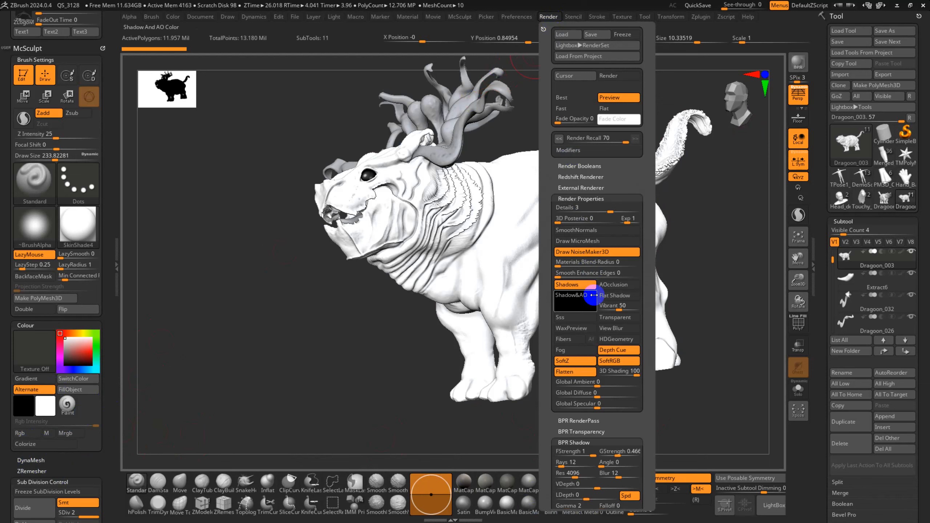
{"action": "left_click", "coordinate": [584, 330]}
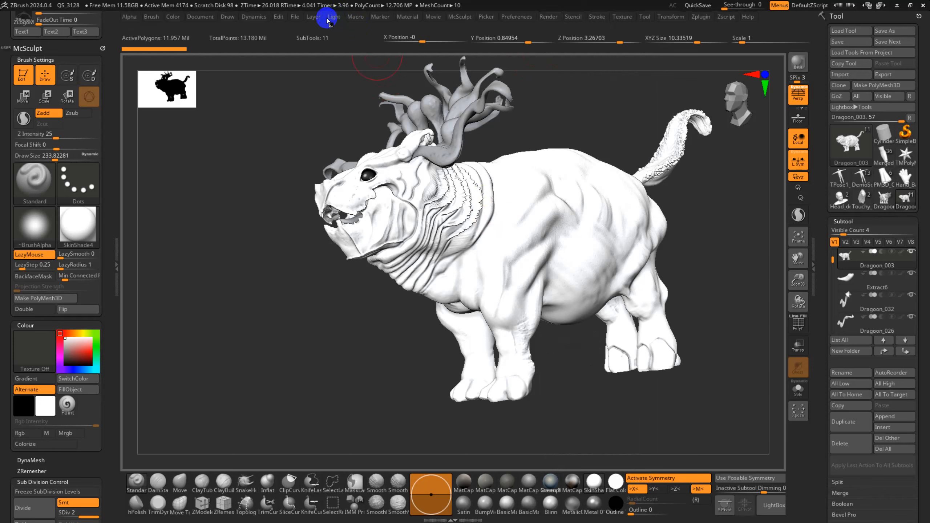
{"action": "left_click", "coordinate": [405, 21]}
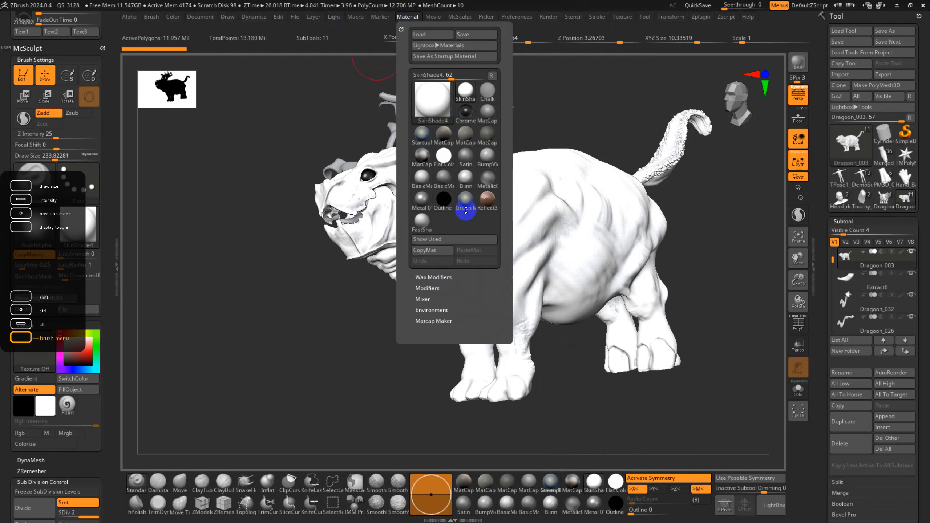
{"action": "left_click", "coordinate": [438, 277]}
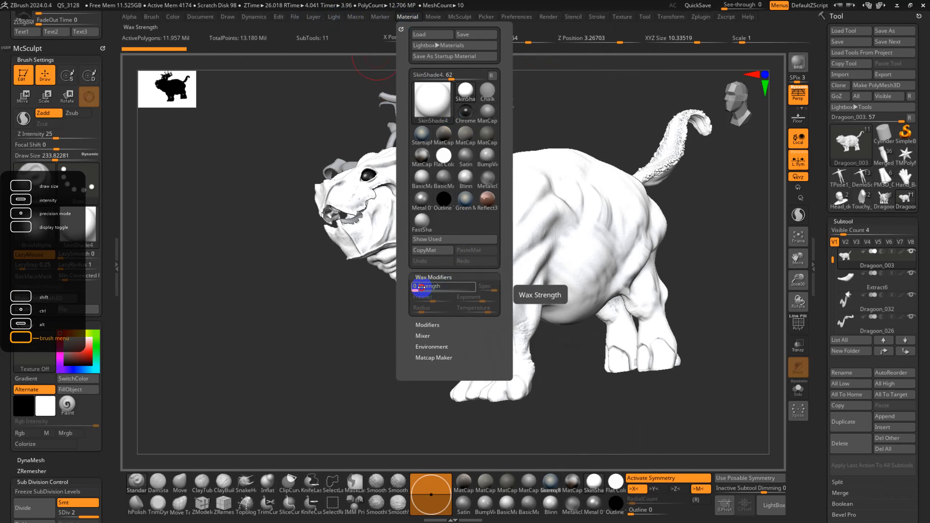
{"action": "left_click_drag", "start_coordinate": [474, 286], "coordinate": [480, 287]}
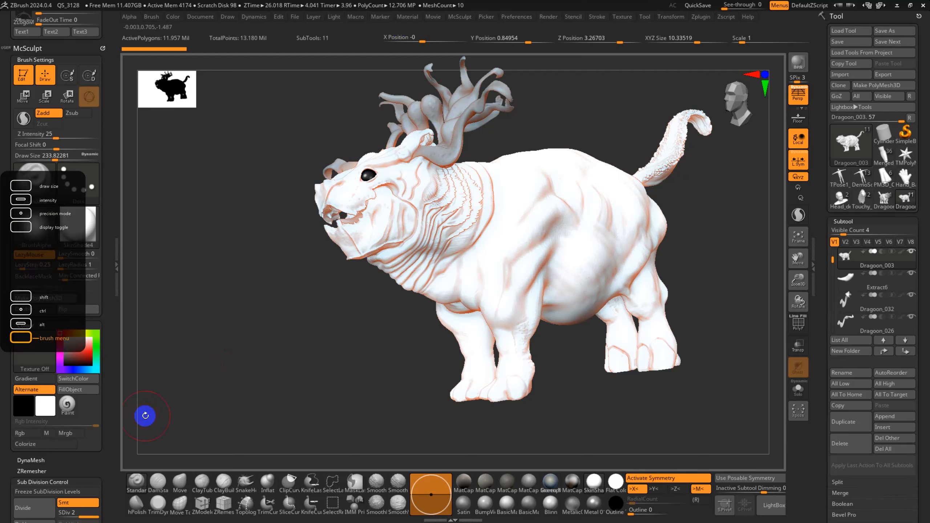
- Turn on Colorize for the Dragoon and reduce SkinShade4's wax Strength to 72, checking the body from the side
{"action": "left_click", "coordinate": [57, 446]}
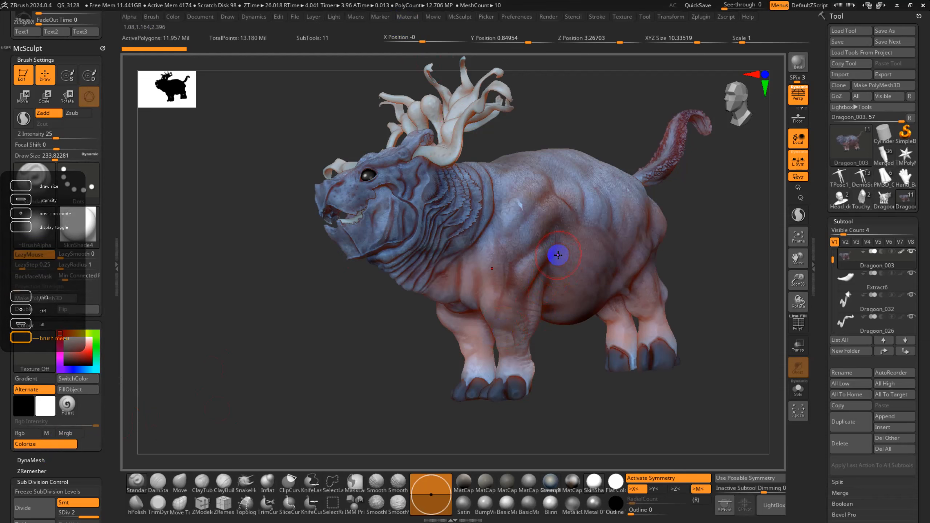
{"action": "left_click", "coordinate": [407, 16]}
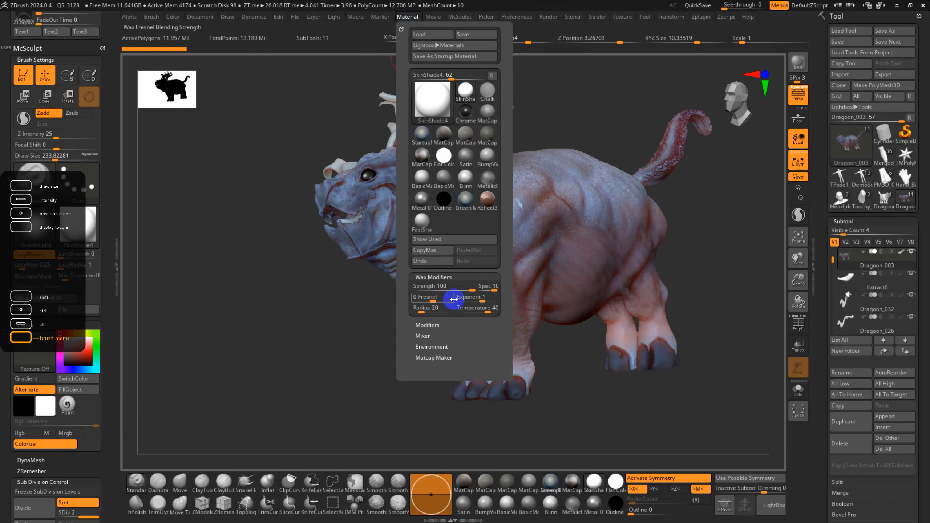
{"action": "mouse_move", "coordinate": [466, 290]}
{"action": "left_mouse_down"}
{"action": "mouse_move", "coordinate": [409, 289]}
{"action": "mouse_move", "coordinate": [472, 291]}
{"action": "mouse_move", "coordinate": [460, 288]}
{"action": "left_mouse_up"}
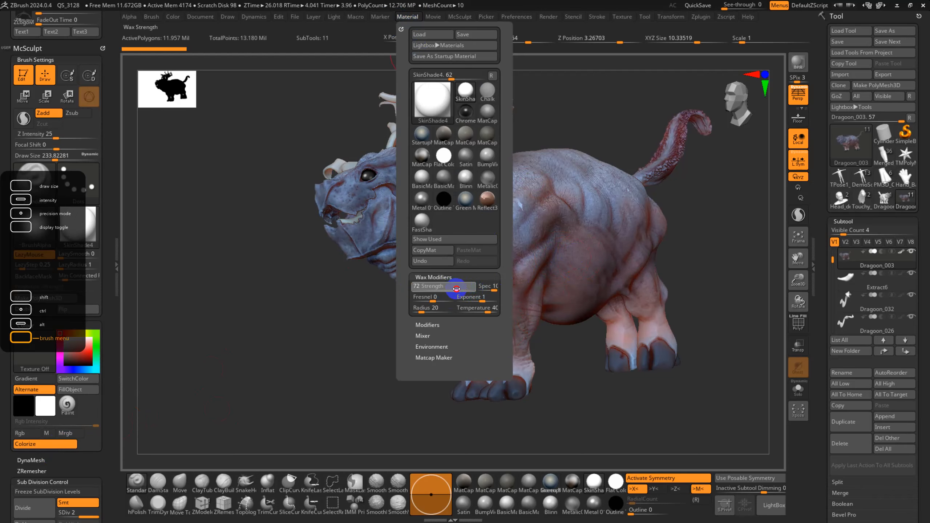
{"action": "left_click_drag", "start_coordinate": [717, 314], "coordinate": [721, 324], "text": "shift"}
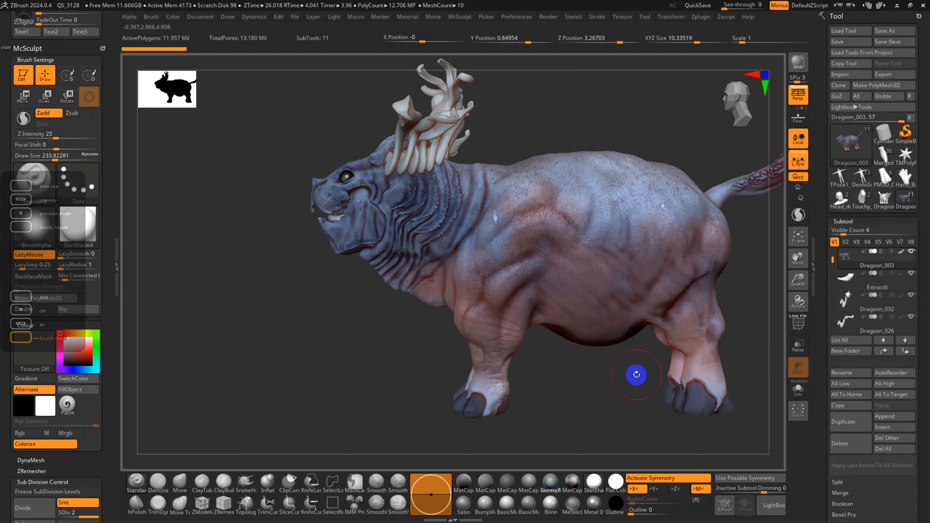
{"action": "left_click_drag", "start_coordinate": [604, 380], "coordinate": [599, 383], "text": "alt"}
- Lower the Preview AO Intensity to soften the occlusion on the Dragoon
{"action": "left_click", "coordinate": [552, 17]}
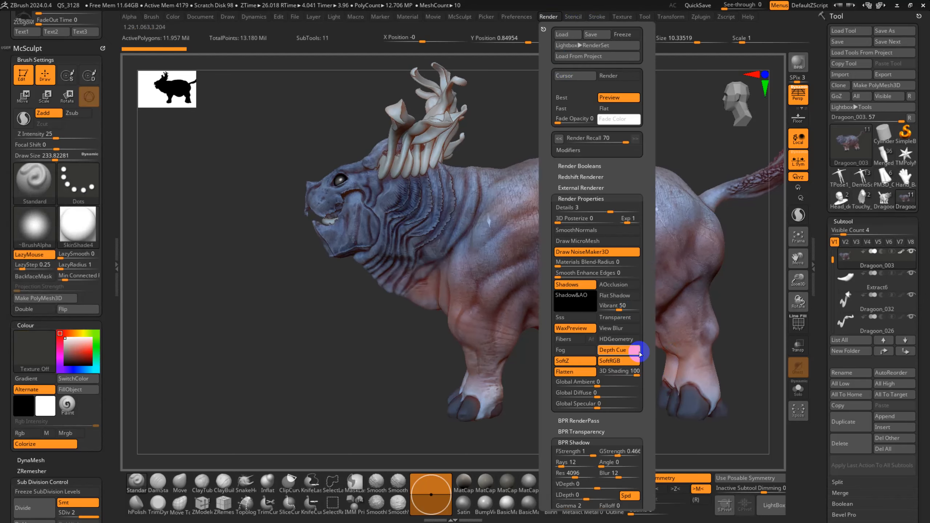
{"action": "scroll", "coordinate": [643, 353], "scroll_direction": "down", "scroll_amount": 3}
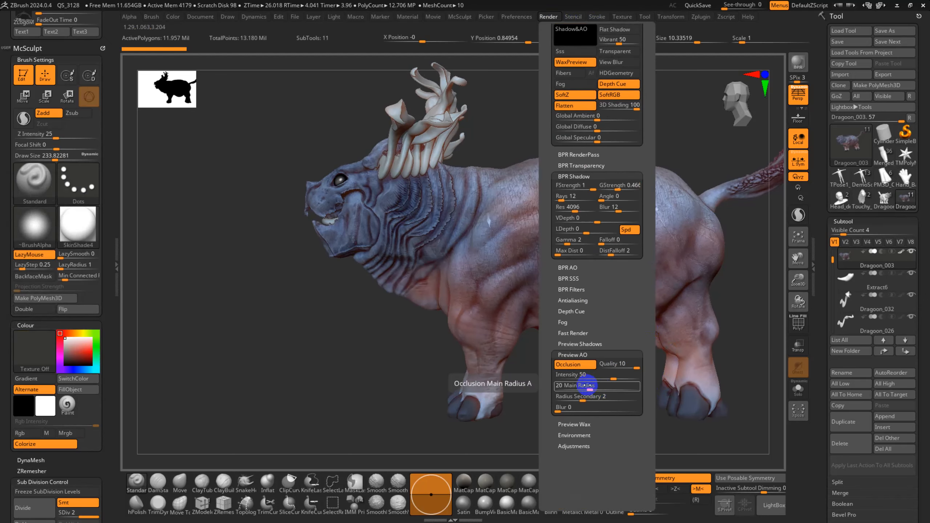
{"action": "left_click_drag", "start_coordinate": [617, 378], "coordinate": [581, 375]}
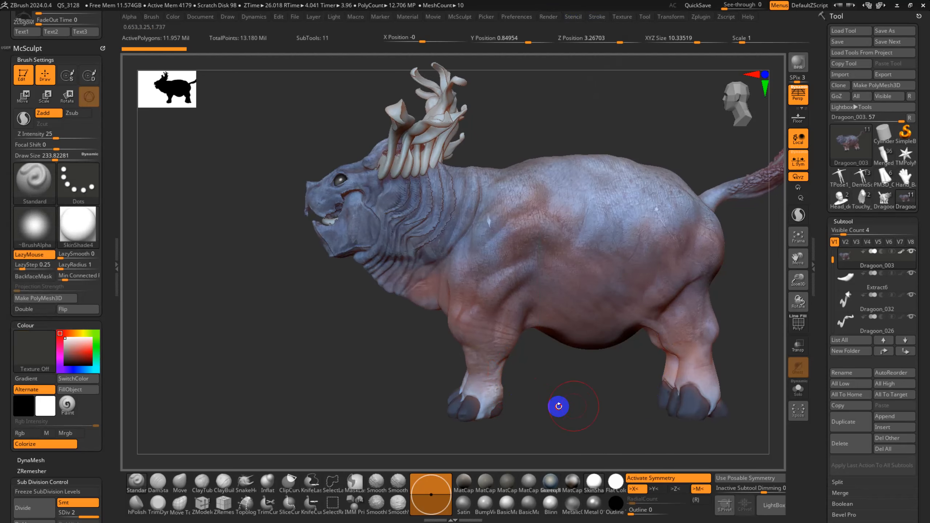
- Render the whole Dragoon from the side with Best Preview Render
{"action": "left_click_drag", "start_coordinate": [558, 406], "coordinate": [484, 410]}
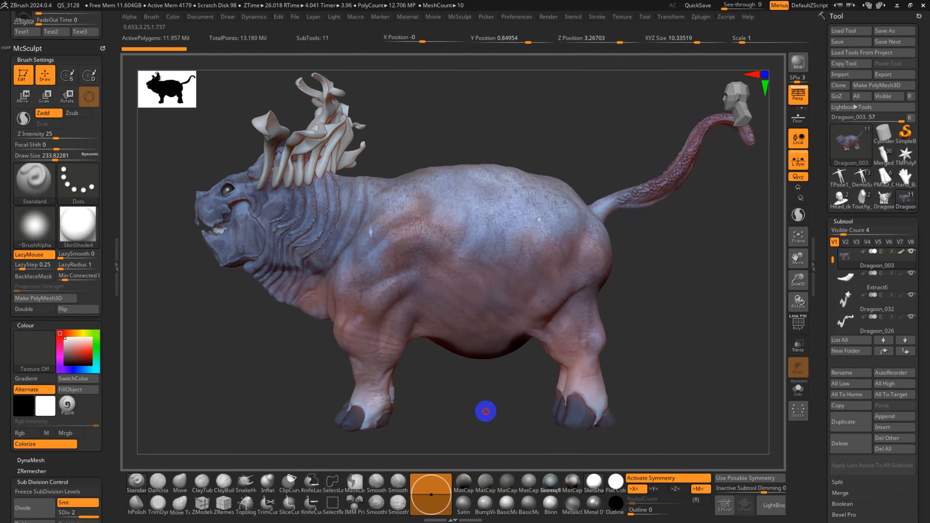
{"action": "left_click", "coordinate": [799, 66]}
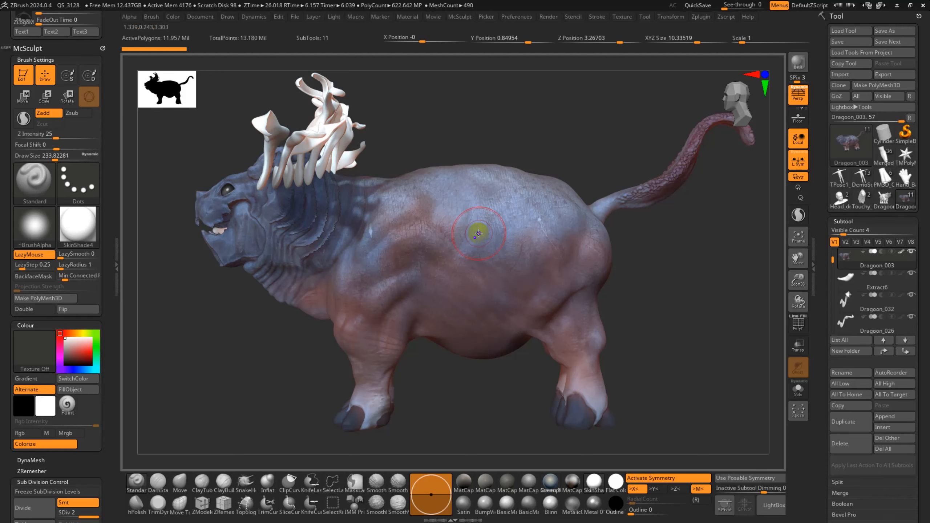
{"action": "left_click_drag", "start_coordinate": [648, 318], "coordinate": [640, 320]}
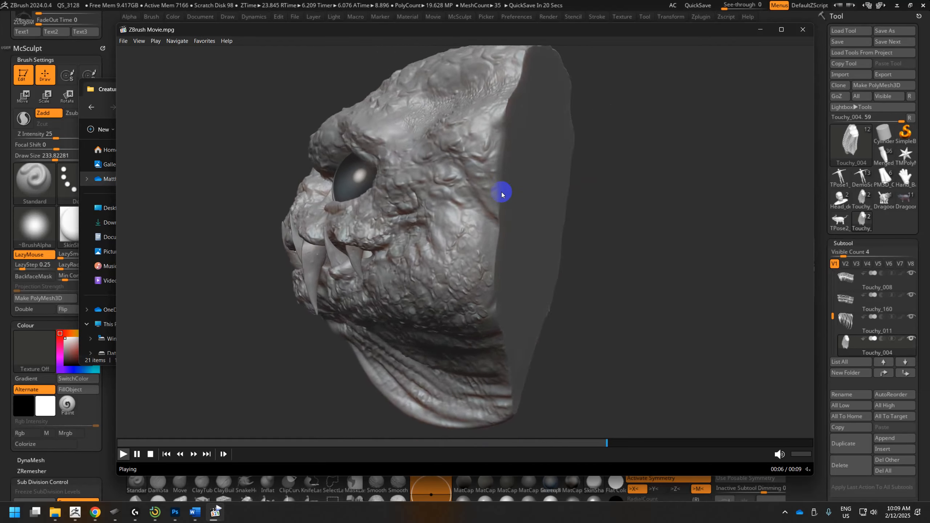
- Close the ZBrush Movie.mpg playback and browse to the Squishy folder inside _My Models > 2020
{"action": "left_click", "coordinate": [802, 30]}
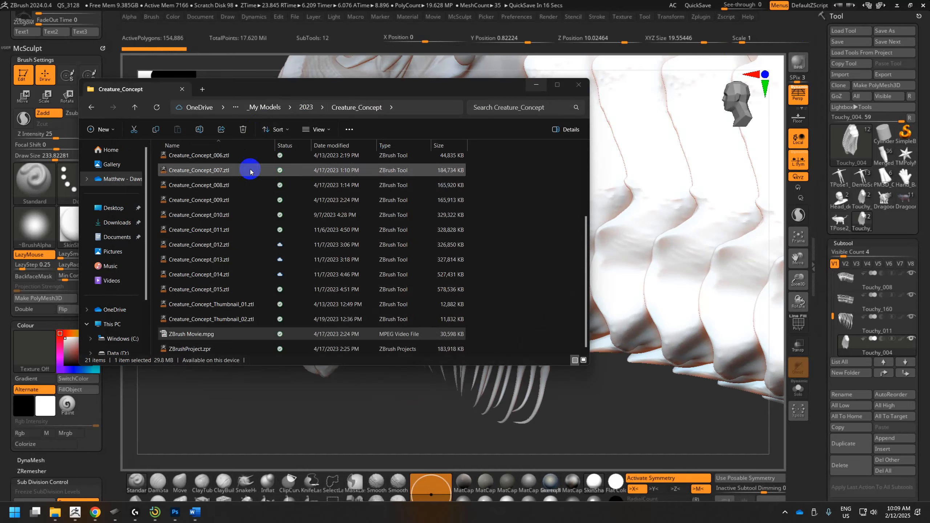
{"action": "left_click", "coordinate": [300, 99]}
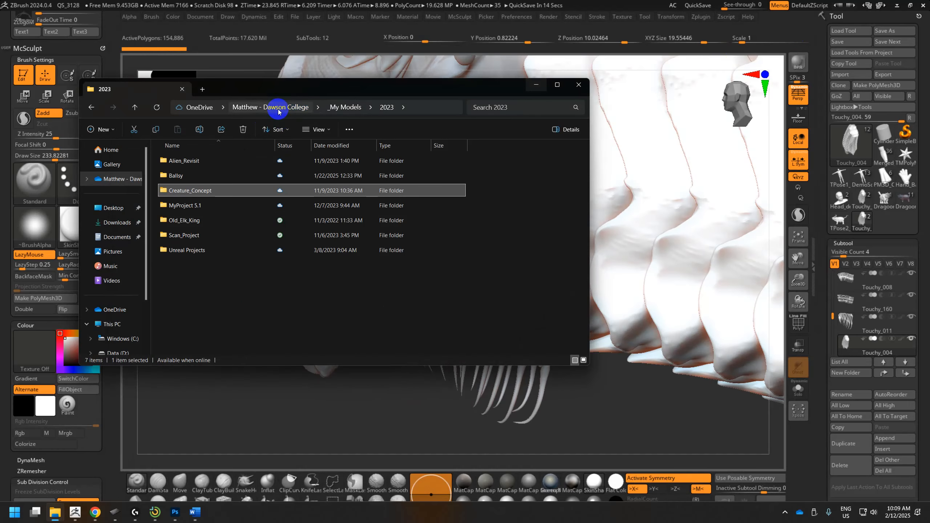
{"action": "left_click", "coordinate": [346, 106]}
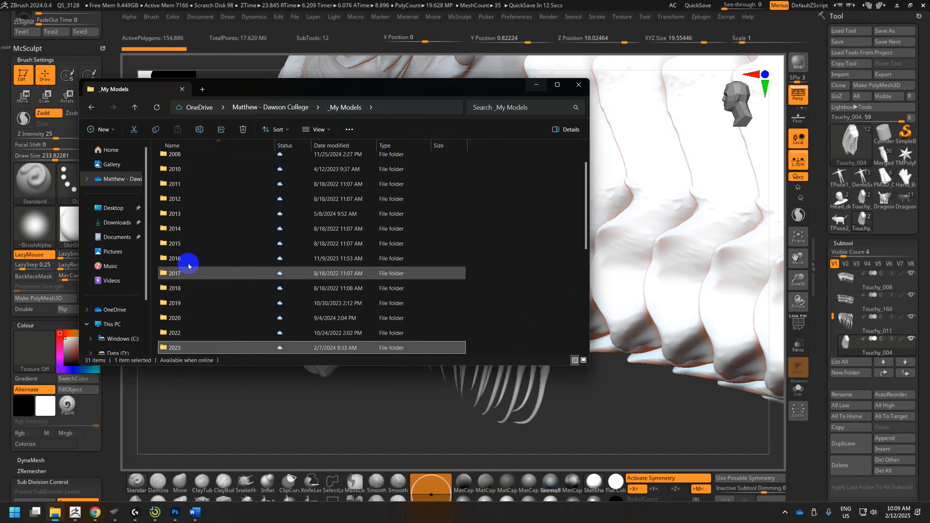
{"action": "double_click", "coordinate": [184, 331]}
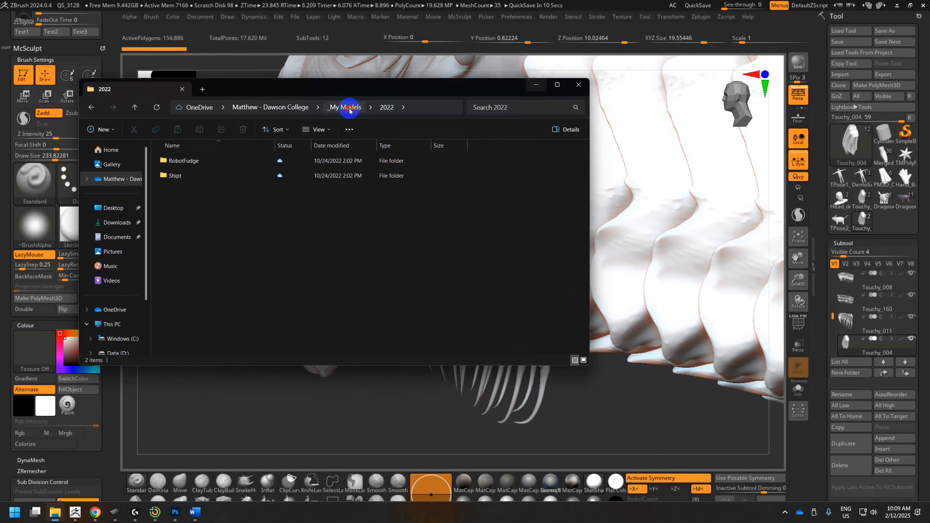
{"action": "left_click", "coordinate": [349, 107]}
{"action": "double_click", "coordinate": [202, 331]}
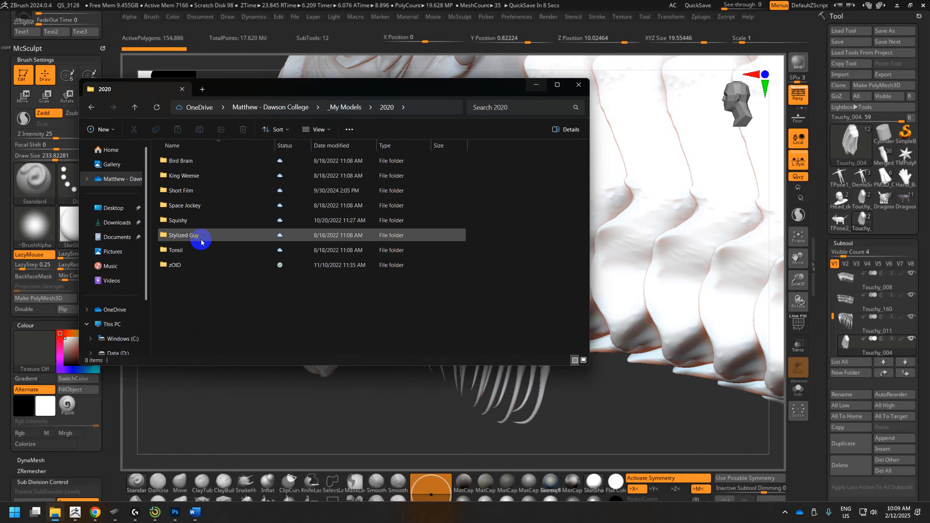
{"action": "double_click", "coordinate": [187, 220]}
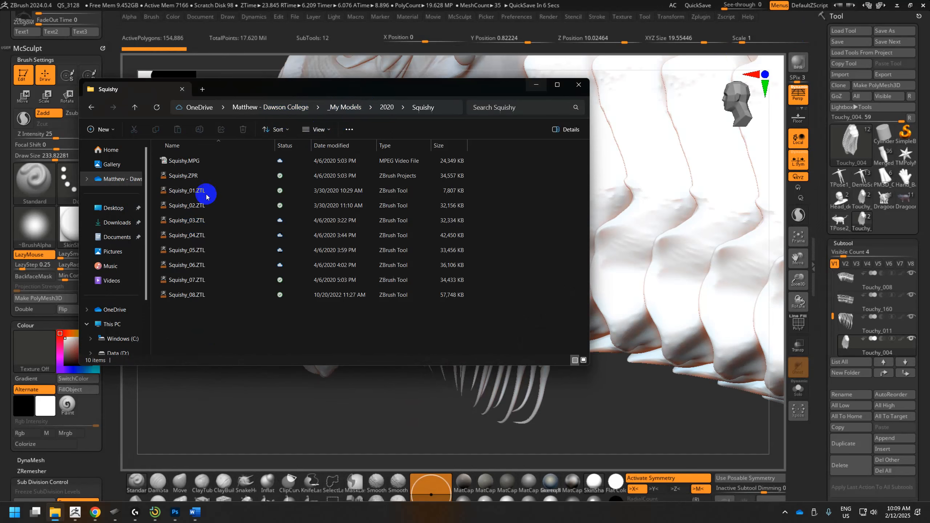
- Play the Squishy.MPG turntable to examine its wax-shaded skin, and close the player
{"action": "left_click", "coordinate": [184, 161]}
{"action": "double_click", "coordinate": [187, 163]}
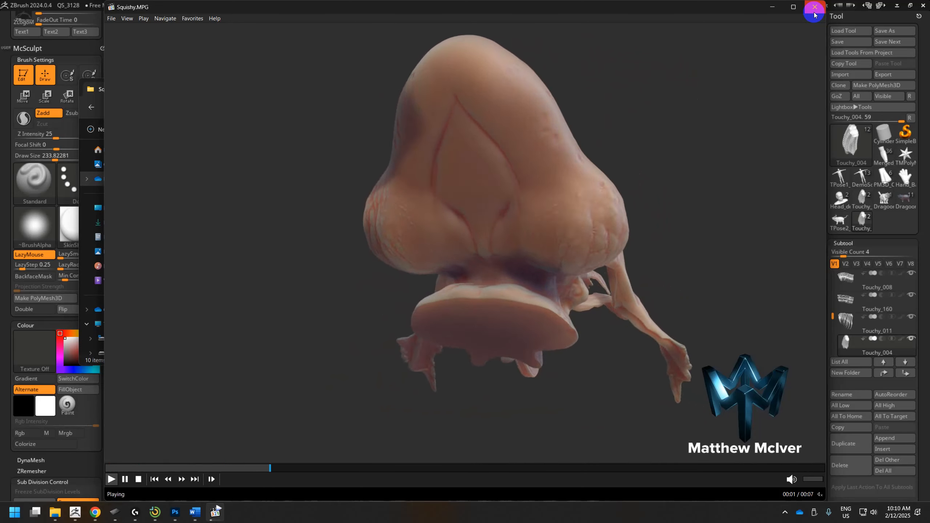
{"action": "left_click", "coordinate": [815, 7]}
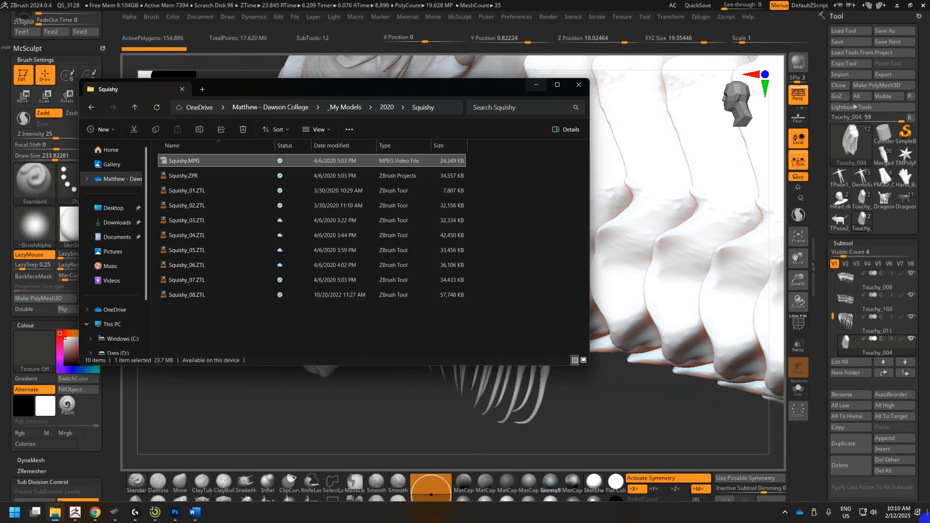